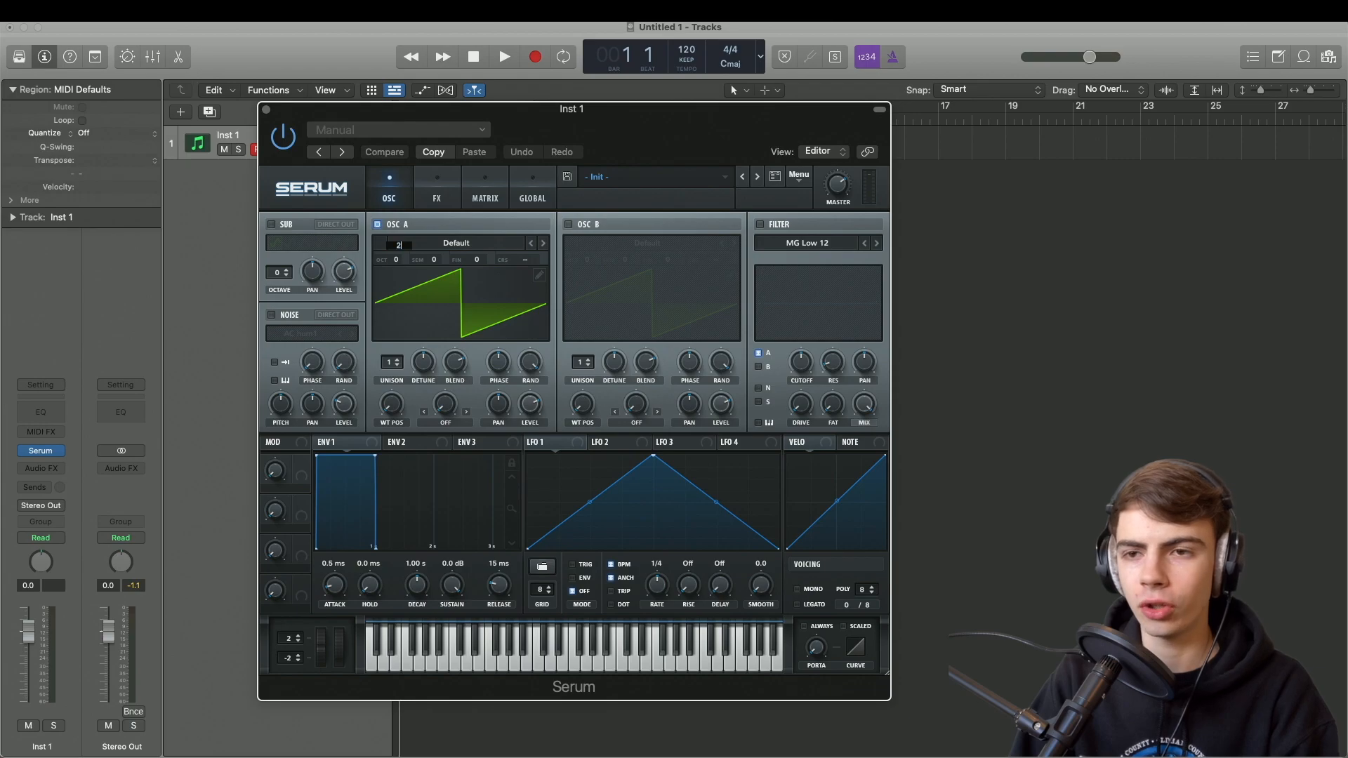
Load the Analog wavetable BS2 - Acid into oscillator A
{"action": "left_click", "coordinate": [448, 243]}
{"action": "mouse_move", "coordinate": [428, 261]}
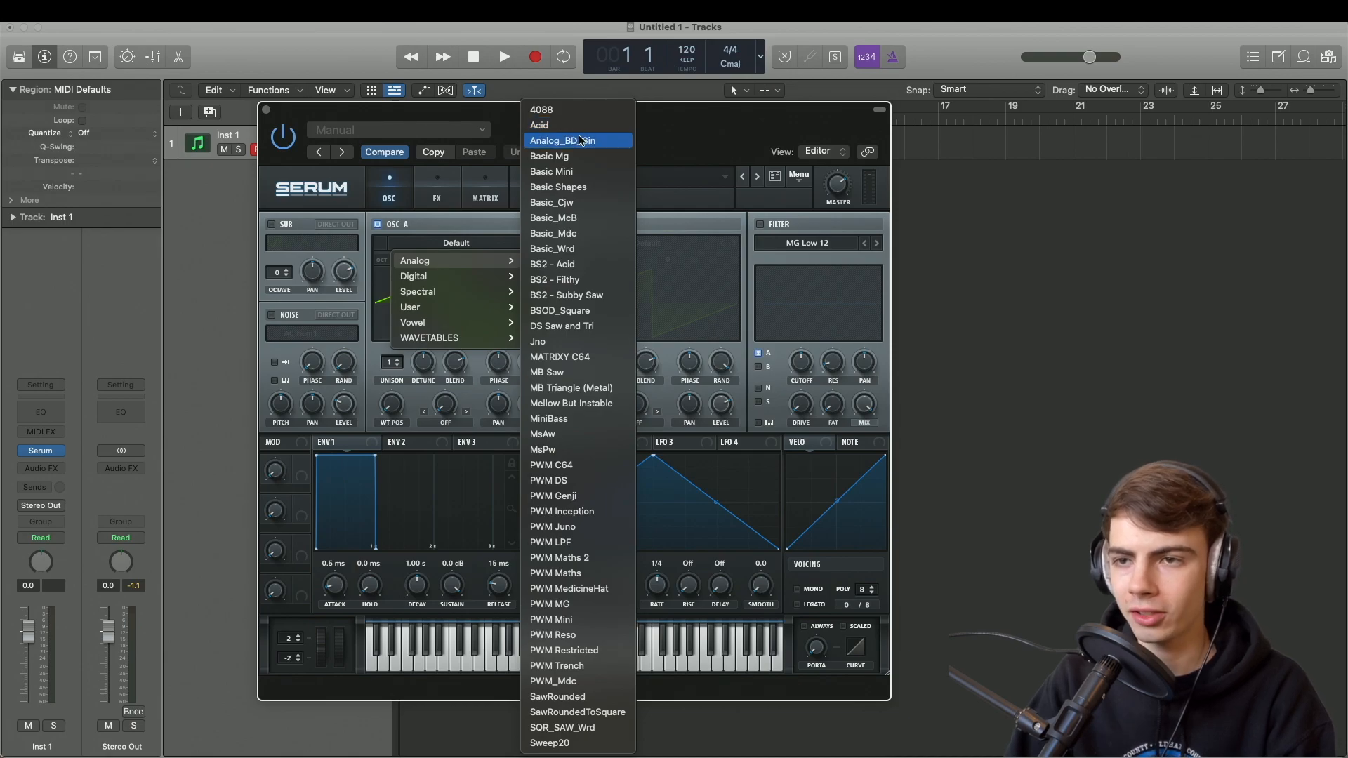
{"action": "left_click", "coordinate": [568, 266]}
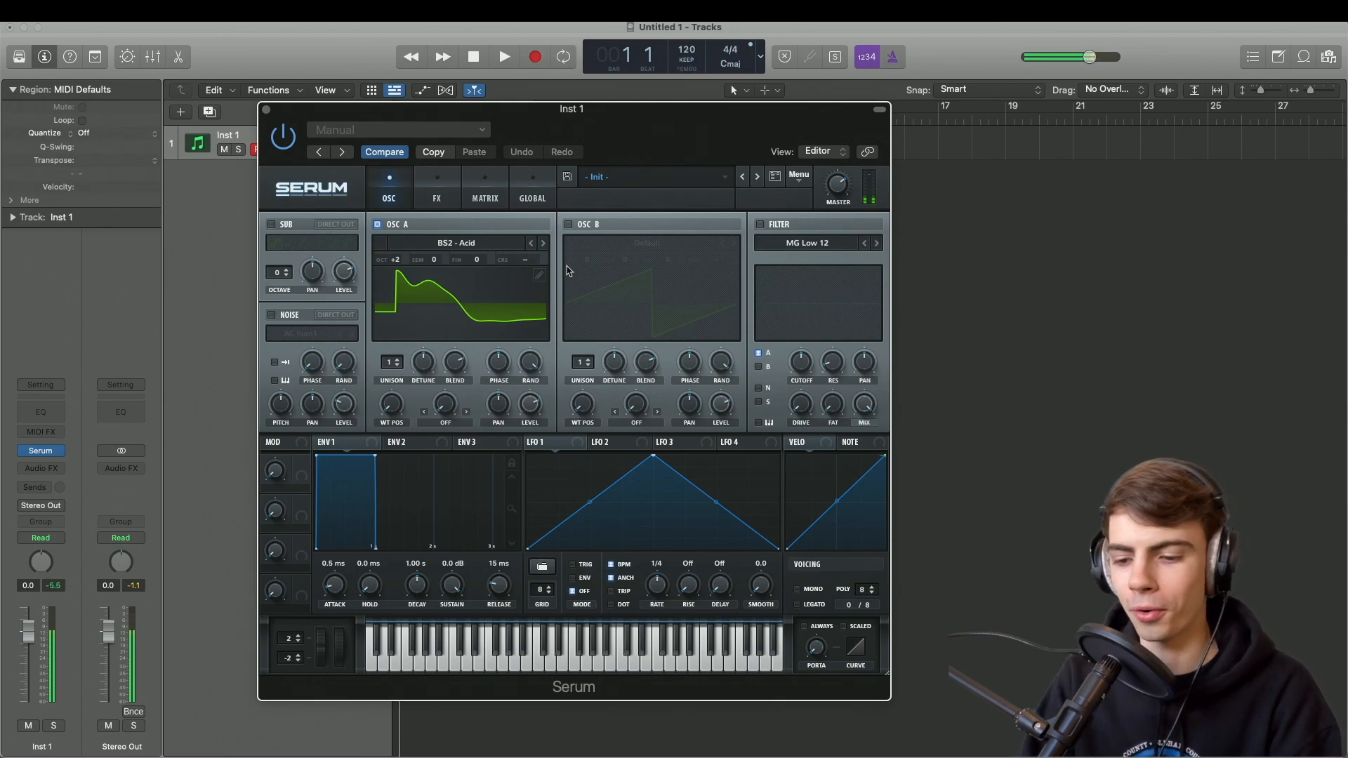
{"action": "left_click_drag", "start_coordinate": [542, 123], "coordinate": [514, 117]}
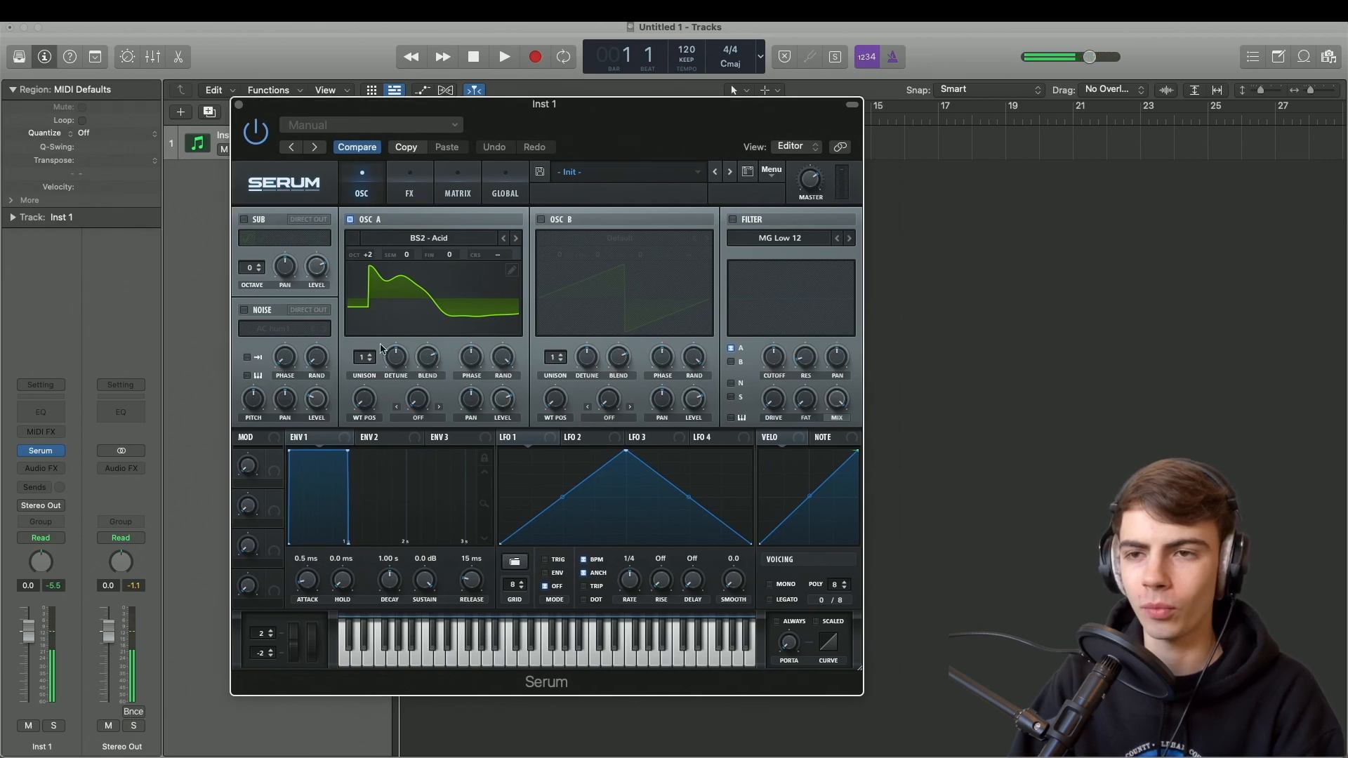
Set oscillator A's warp mode to Bend + and raise the warp amount
{"action": "left_click", "coordinate": [419, 421]}
{"action": "left_click", "coordinate": [435, 491]}
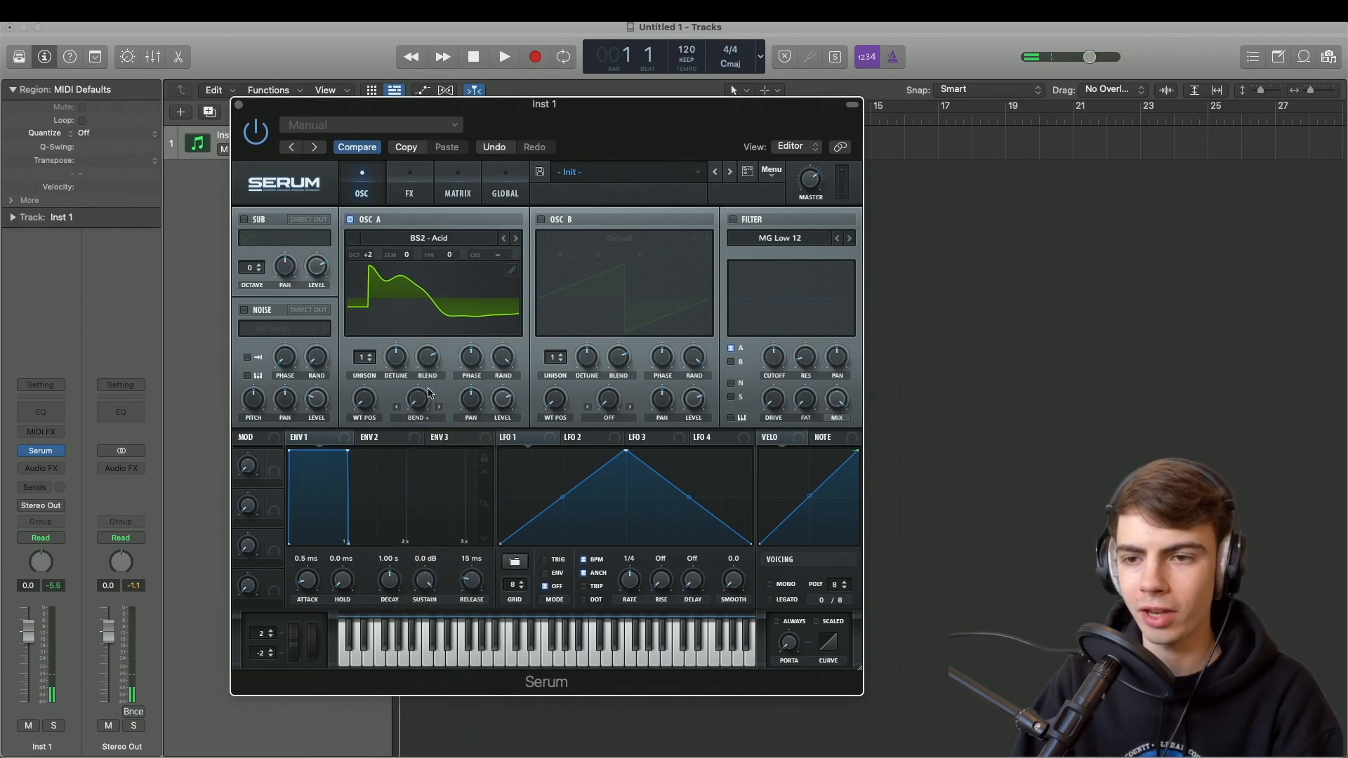
{"action": "left_click_drag", "start_coordinate": [421, 374], "coordinate": [415, 85]}
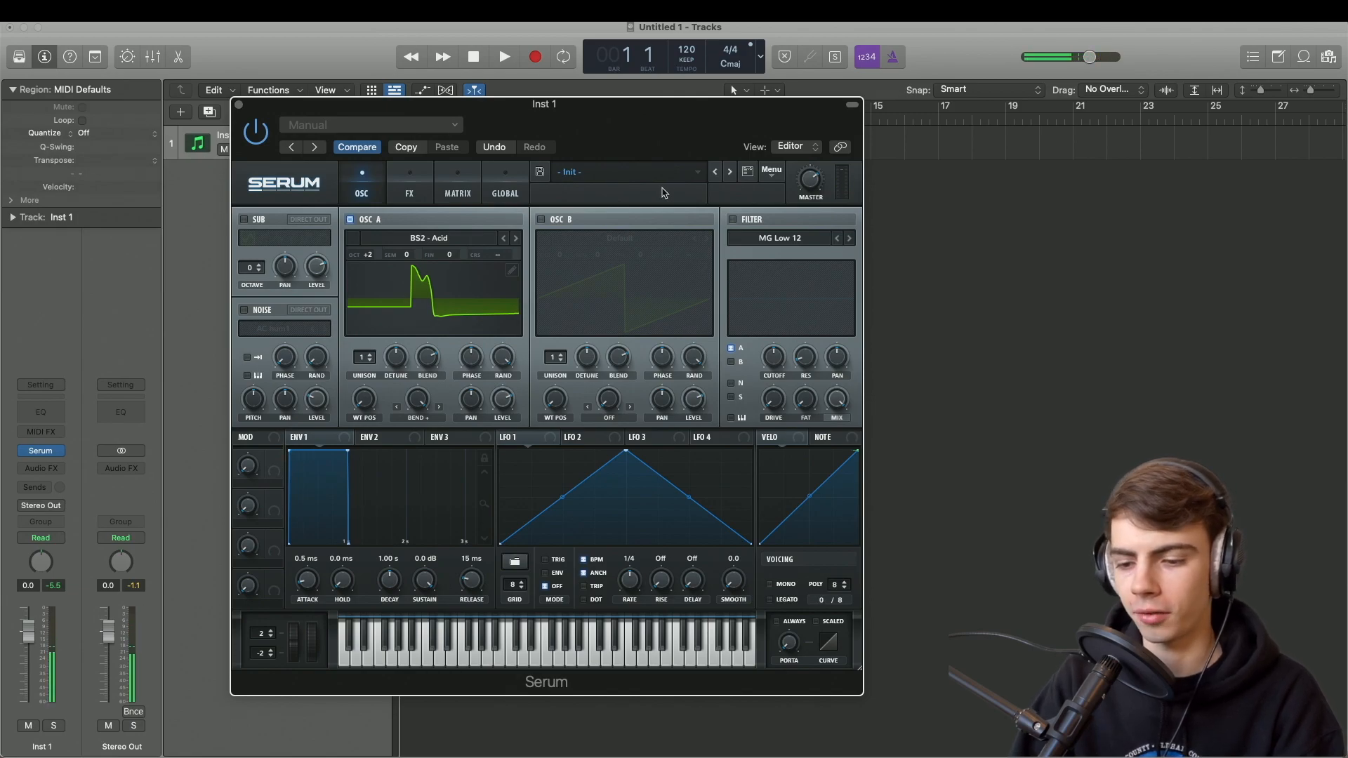
Shape LFO 1 into a pluck by moving its peak near the start and curving the decay segment inward
{"action": "left_click_drag", "start_coordinate": [626, 450], "coordinate": [529, 437]}
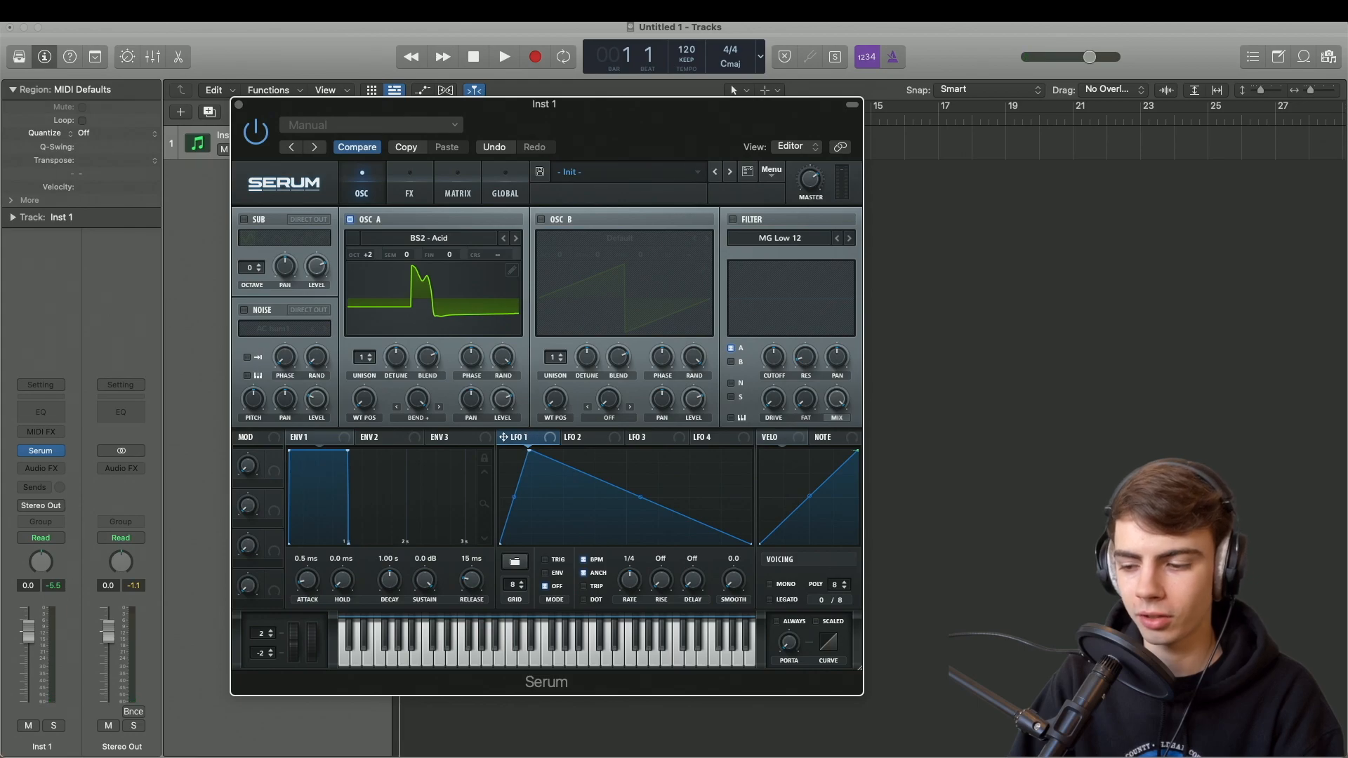
{"action": "key", "text": "super+k"}
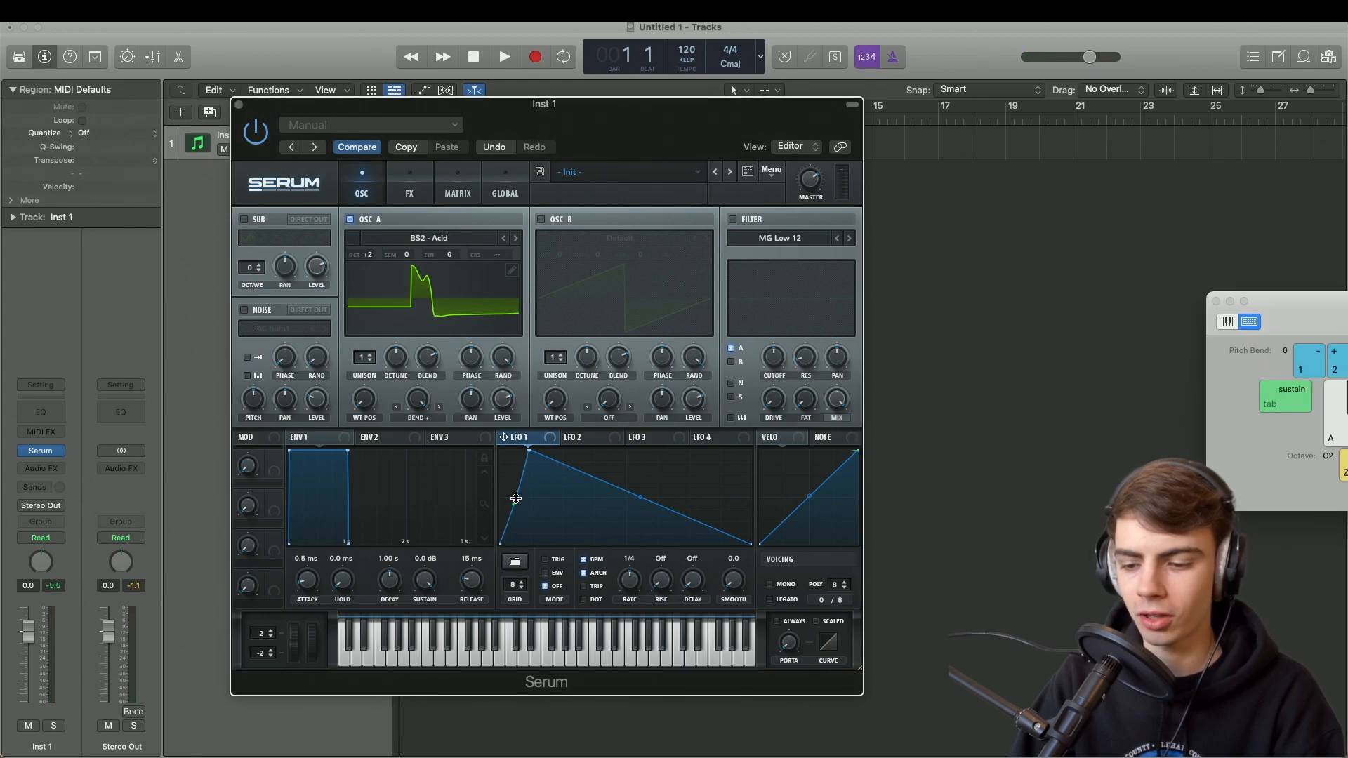
{"action": "left_click_drag", "start_coordinate": [644, 500], "coordinate": [643, 523]}
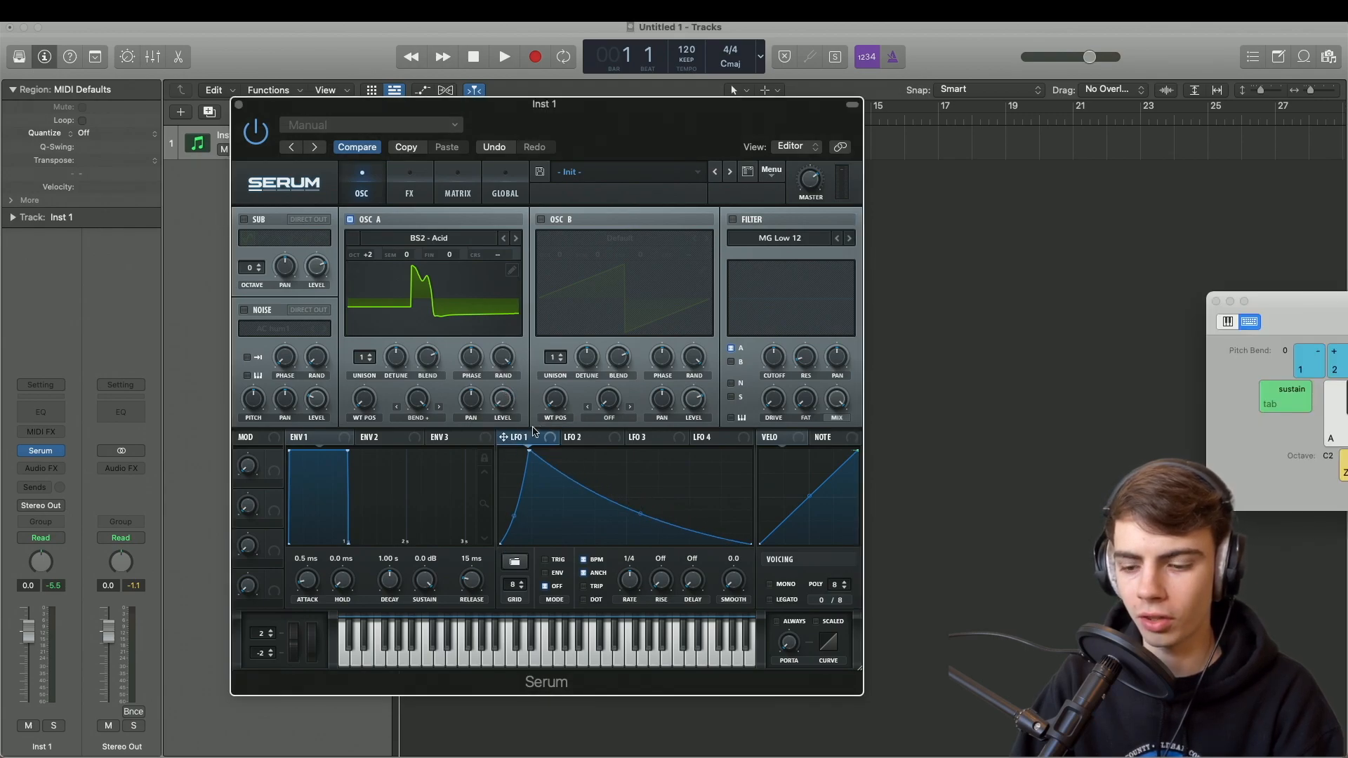
Modulate oscillator A's level with LFO 1 in Env mode and play test notes
{"action": "key", "text": "a"}
{"action": "key", "text": "a"}
{"action": "key", "text": "d"}
{"action": "key", "text": "s"}
{"action": "key", "text": "a"}
{"action": "key", "text": "s"}
{"action": "key", "text": "a"}
{"action": "left_click", "coordinate": [546, 573]}
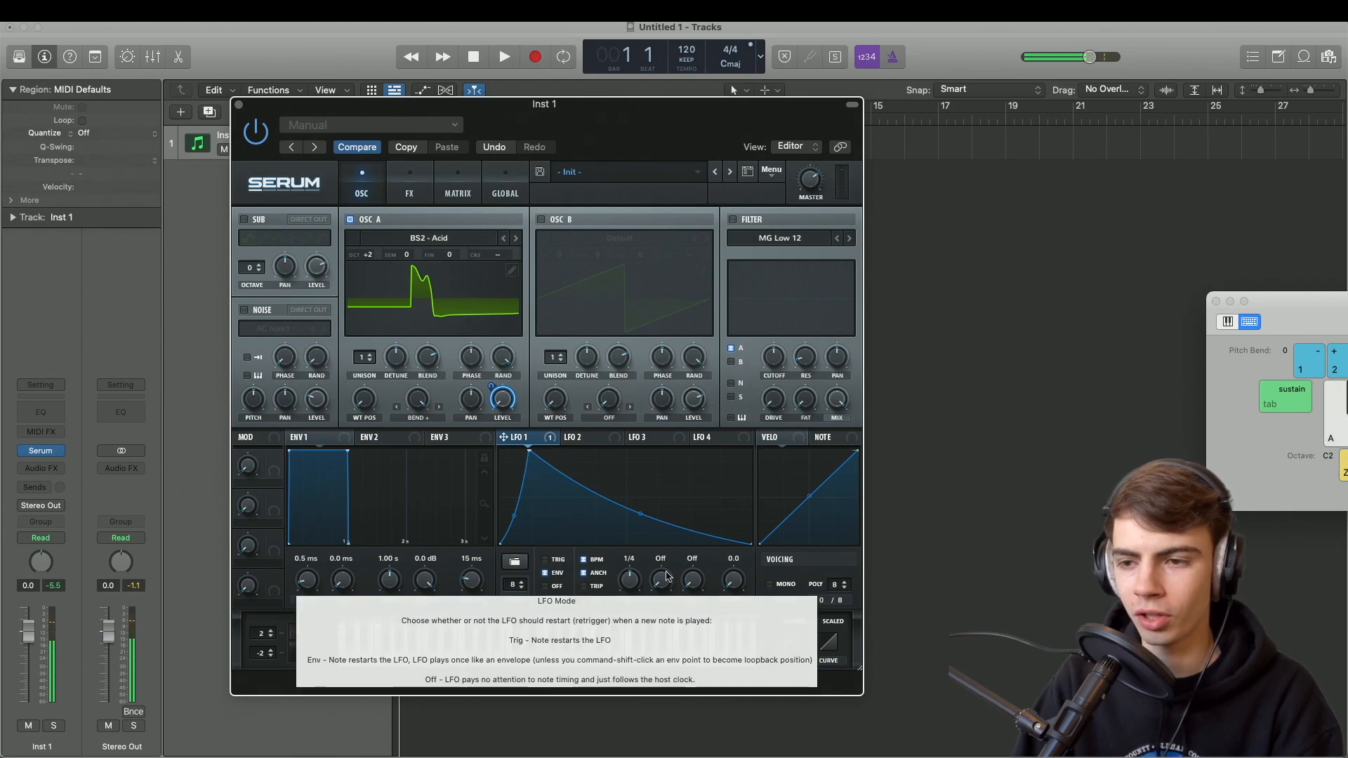
{"action": "key", "text": "a"}
{"action": "key", "text": "a"}
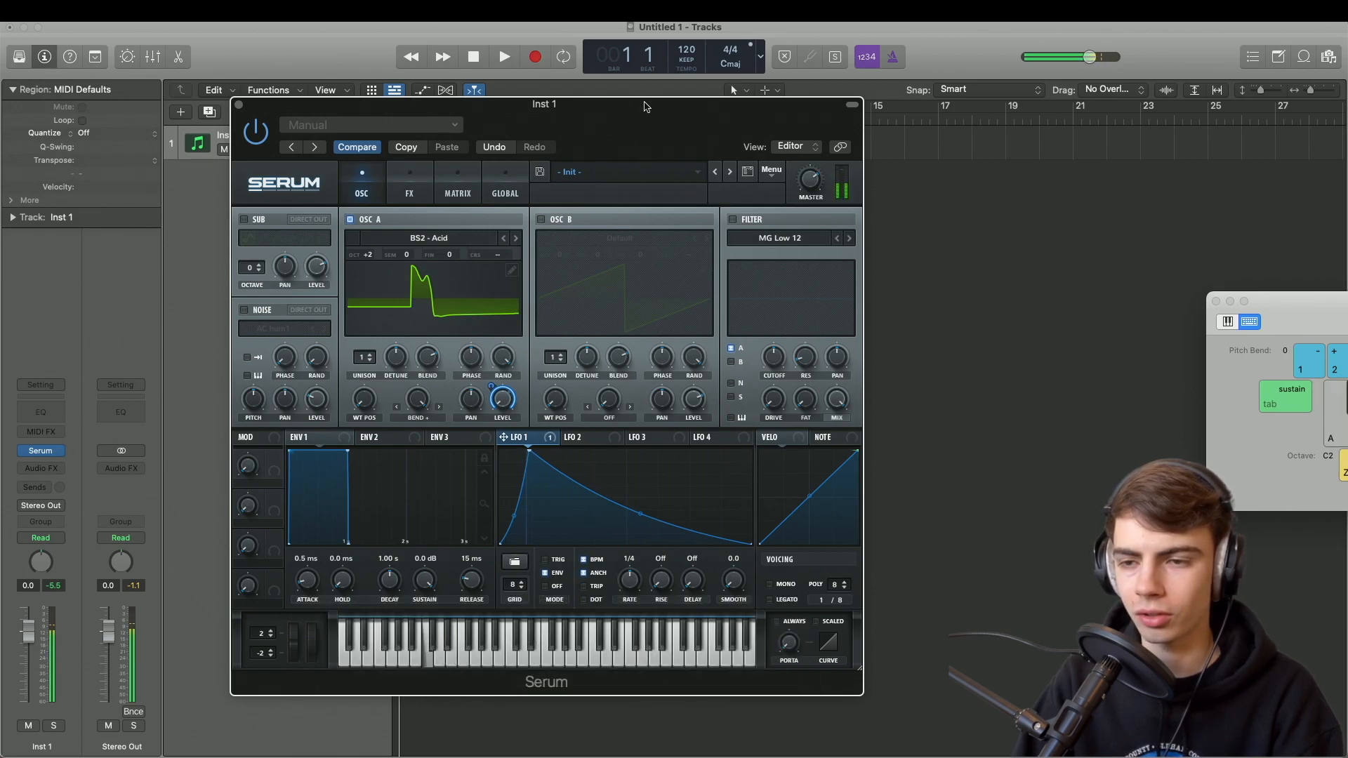
{"action": "key", "text": "a"}
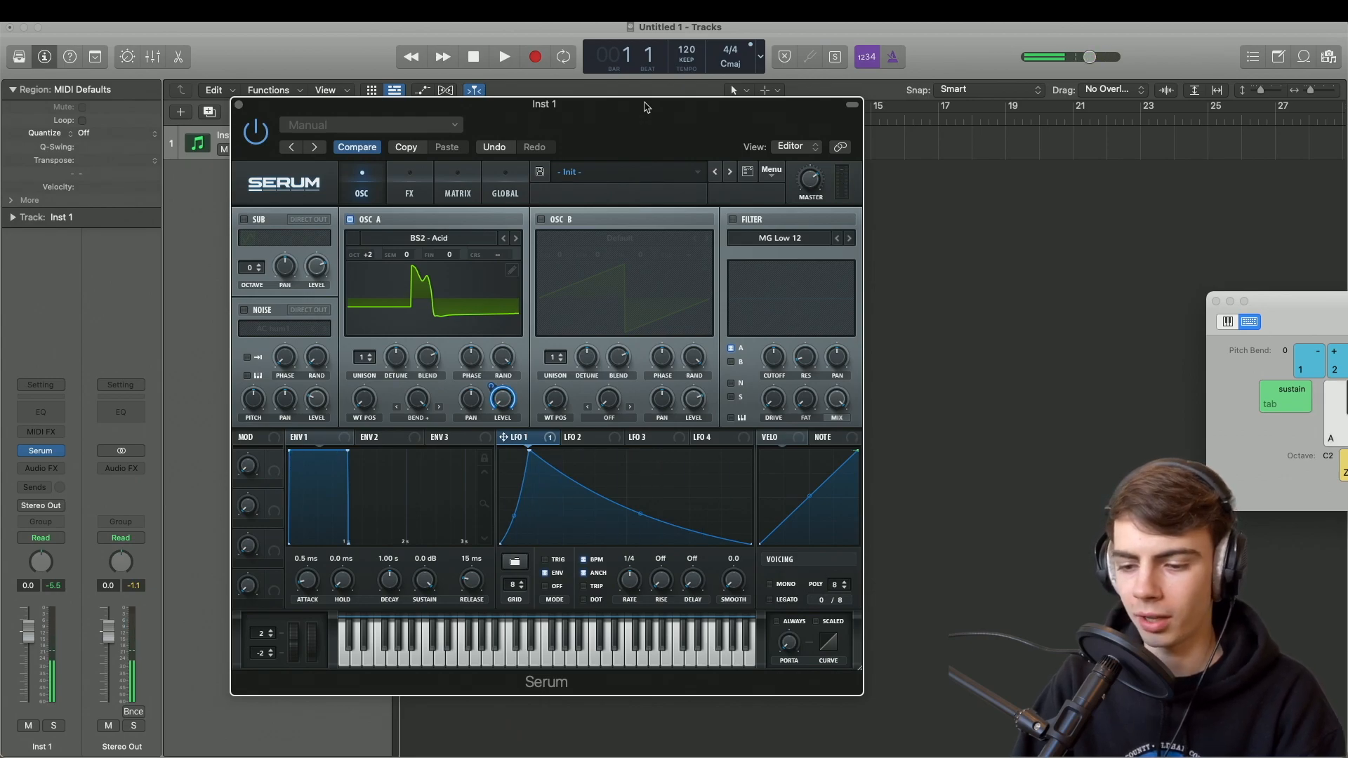
Enable oscillator B with the Analog wavetable BS2 - Subby Saw, tuned to octave +2 and +7 semitones
{"action": "left_click", "coordinate": [542, 220]}
{"action": "left_click", "coordinate": [630, 236]}
{"action": "mouse_move", "coordinate": [632, 255]}
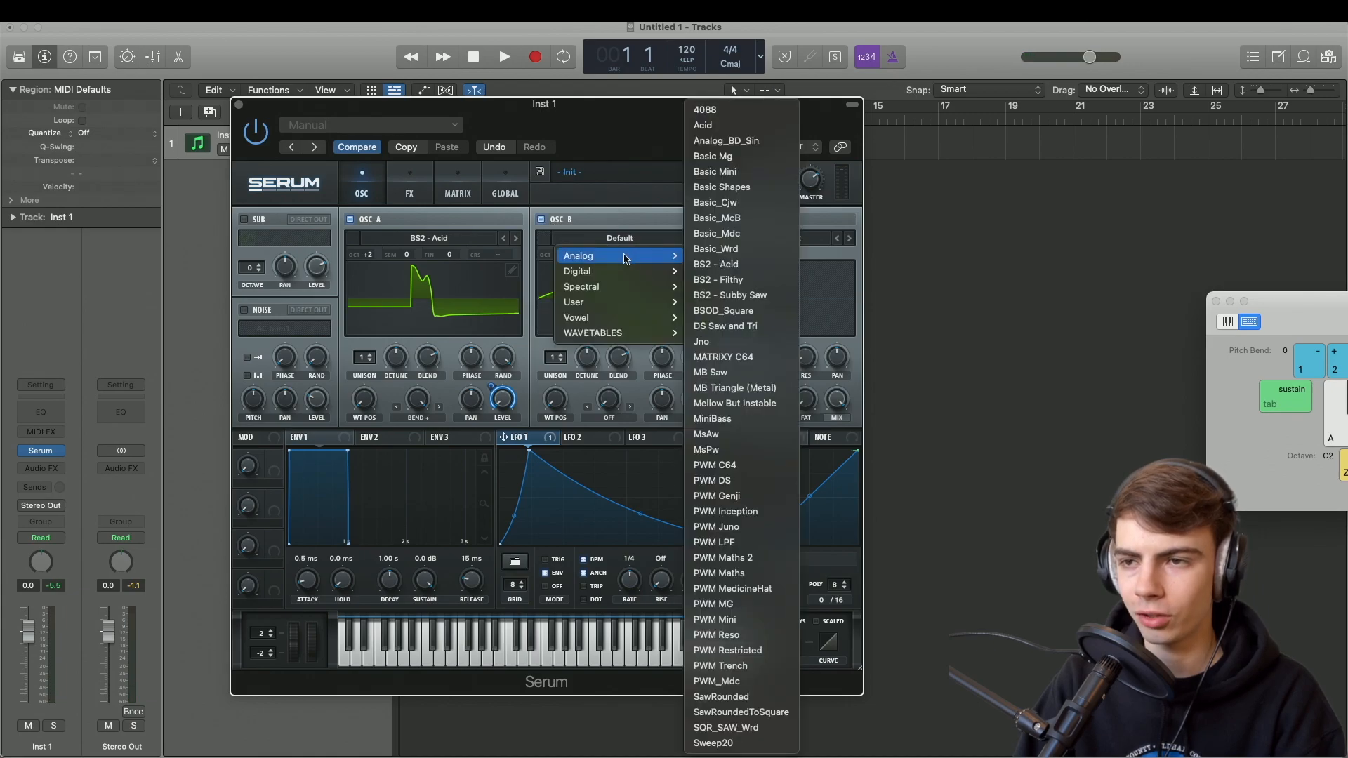
{"action": "left_click", "coordinate": [717, 296]}
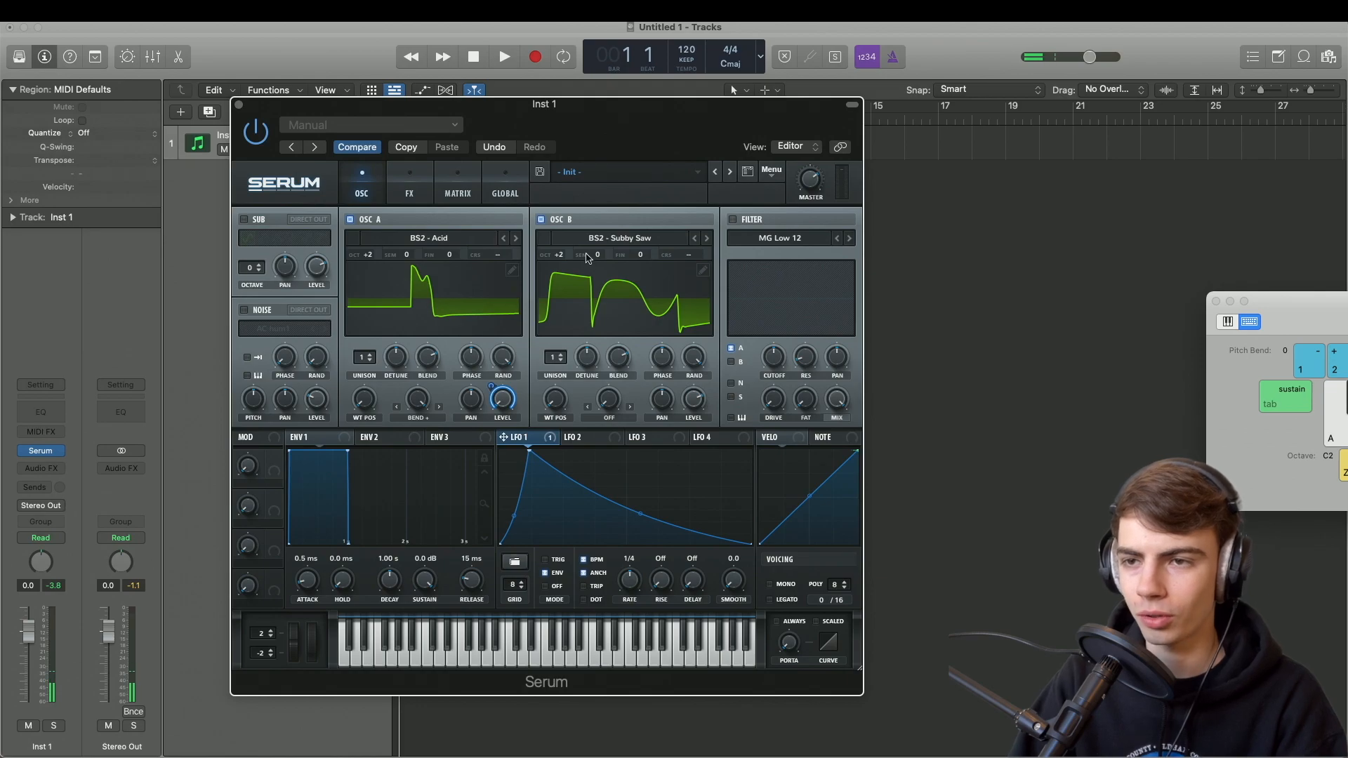
{"action": "left_click_drag", "start_coordinate": [598, 257], "coordinate": [598, 232]}
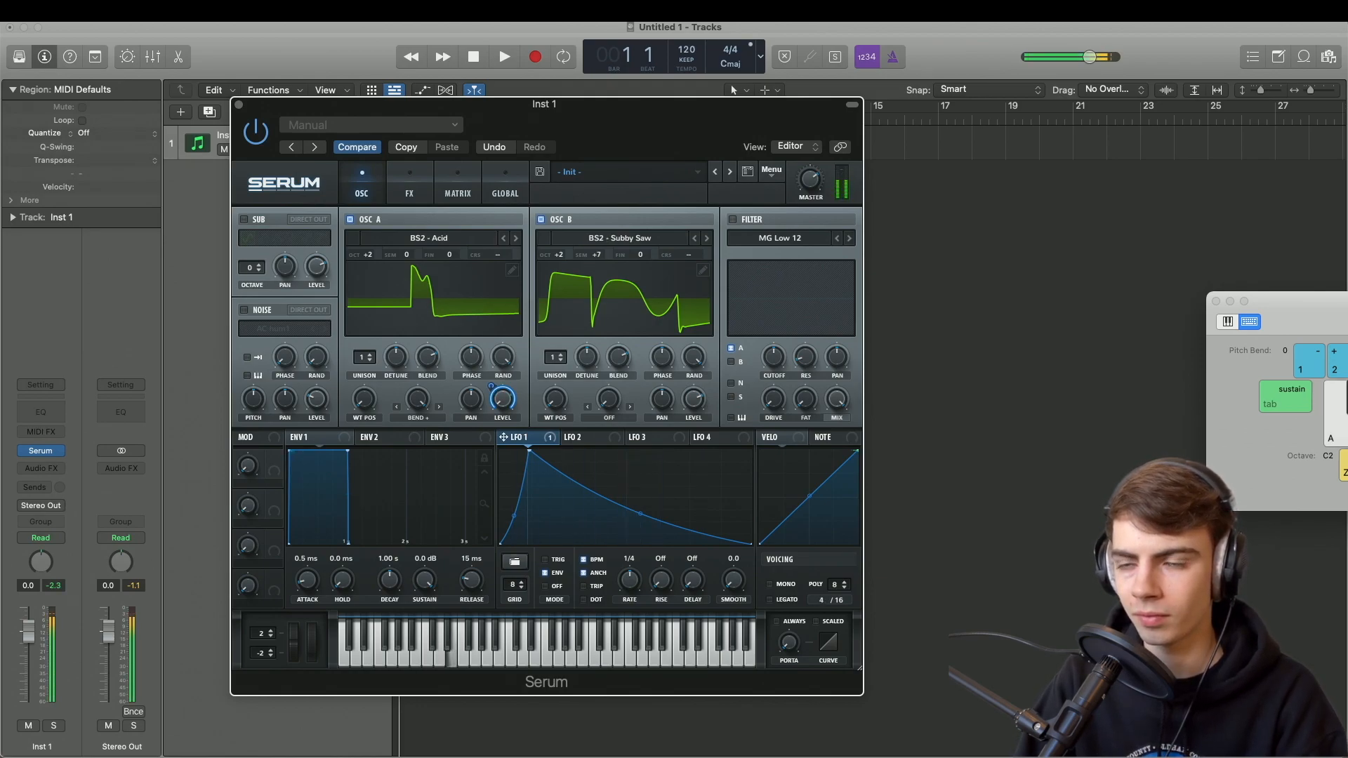
Set oscillator B's warp mode to Bend + and modulate the warp amount with LFO 1
{"action": "left_click", "coordinate": [609, 417]}
{"action": "left_click", "coordinate": [608, 498]}
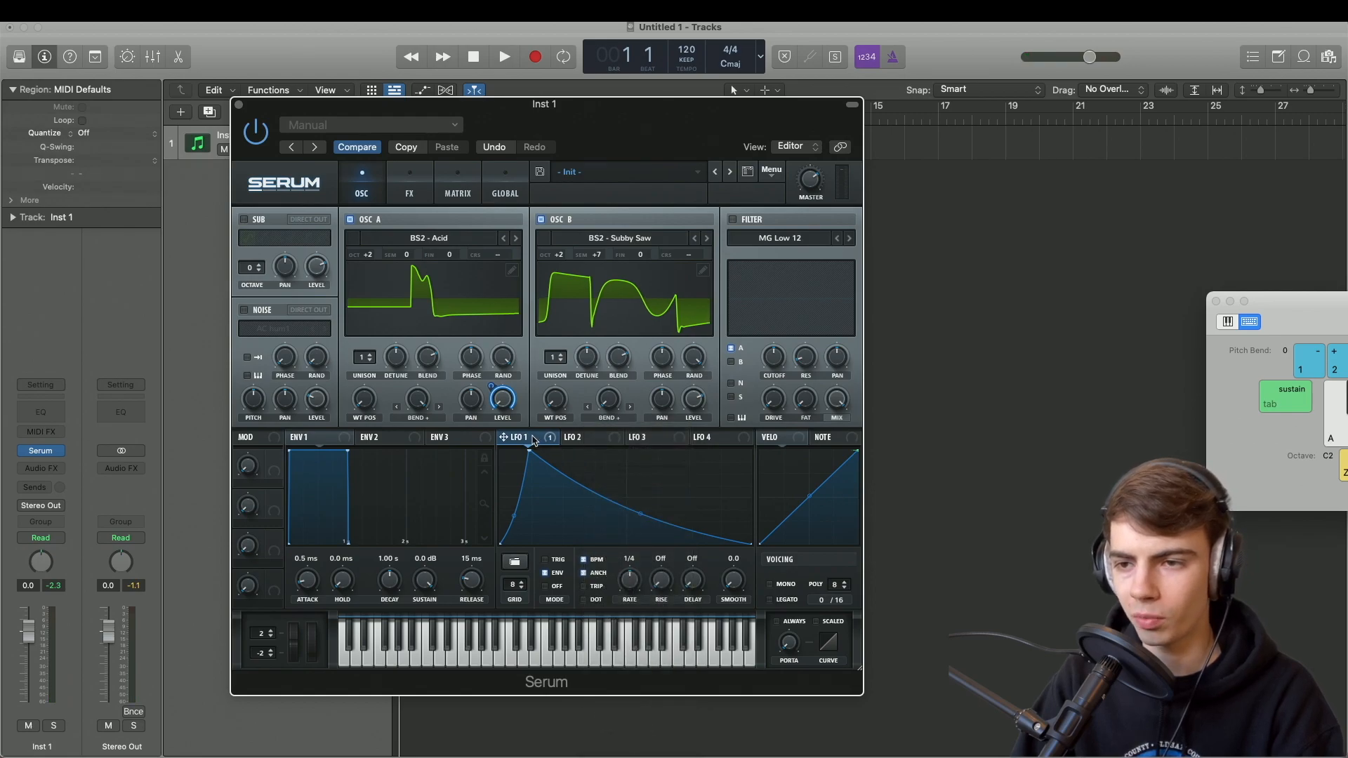
{"action": "left_click_drag", "start_coordinate": [534, 439], "coordinate": [611, 404]}
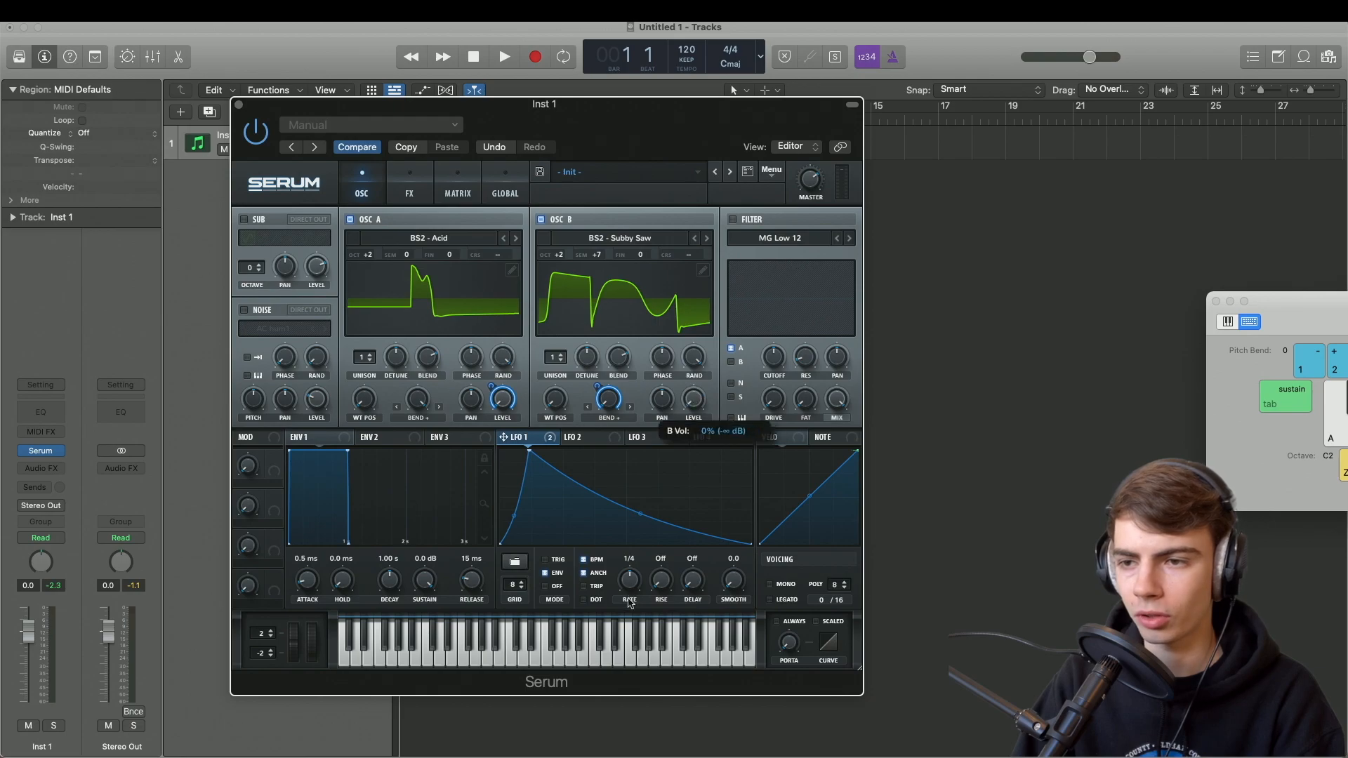
Modulate oscillator B's level, set to a base of 0%, with LFO 1 and play test notes
{"action": "left_click_drag", "start_coordinate": [516, 438], "coordinate": [696, 401]}
{"action": "key", "text": "a"}
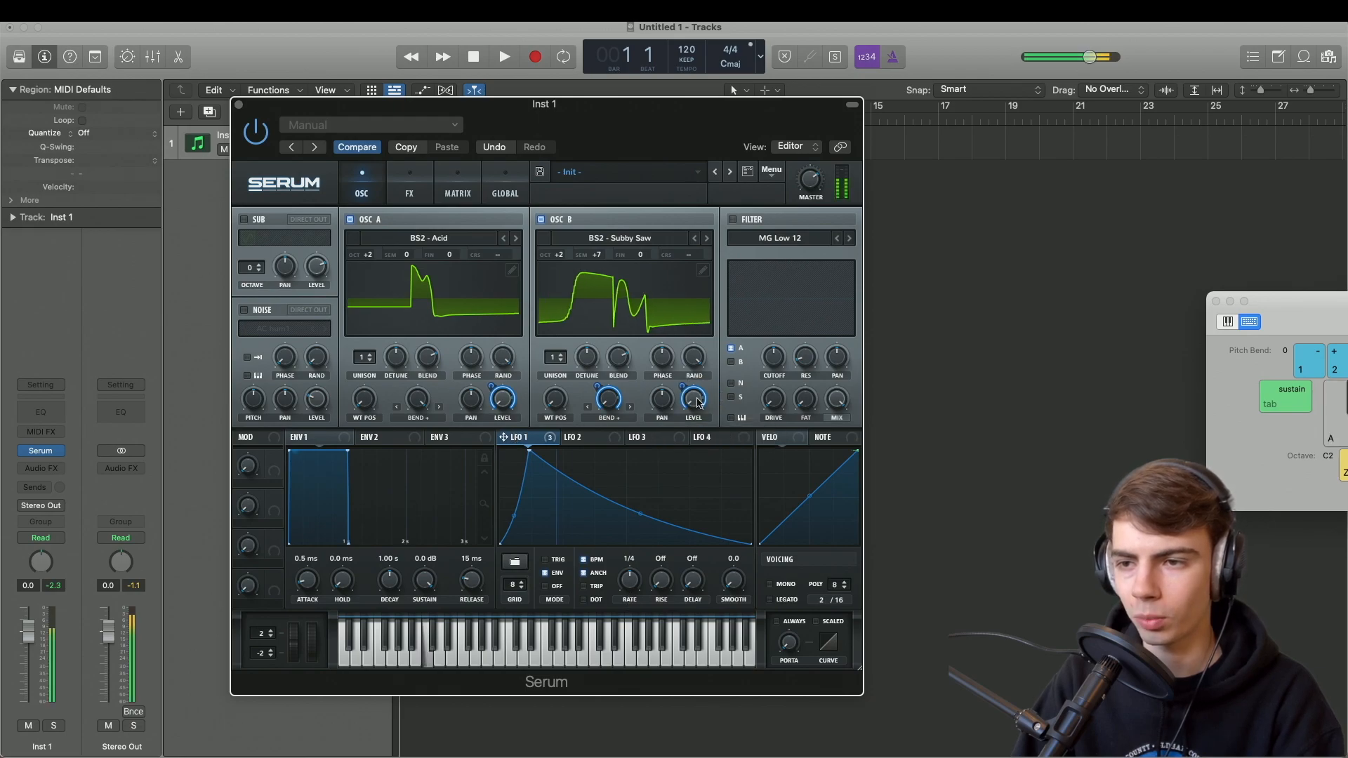
{"action": "key", "text": "a"}
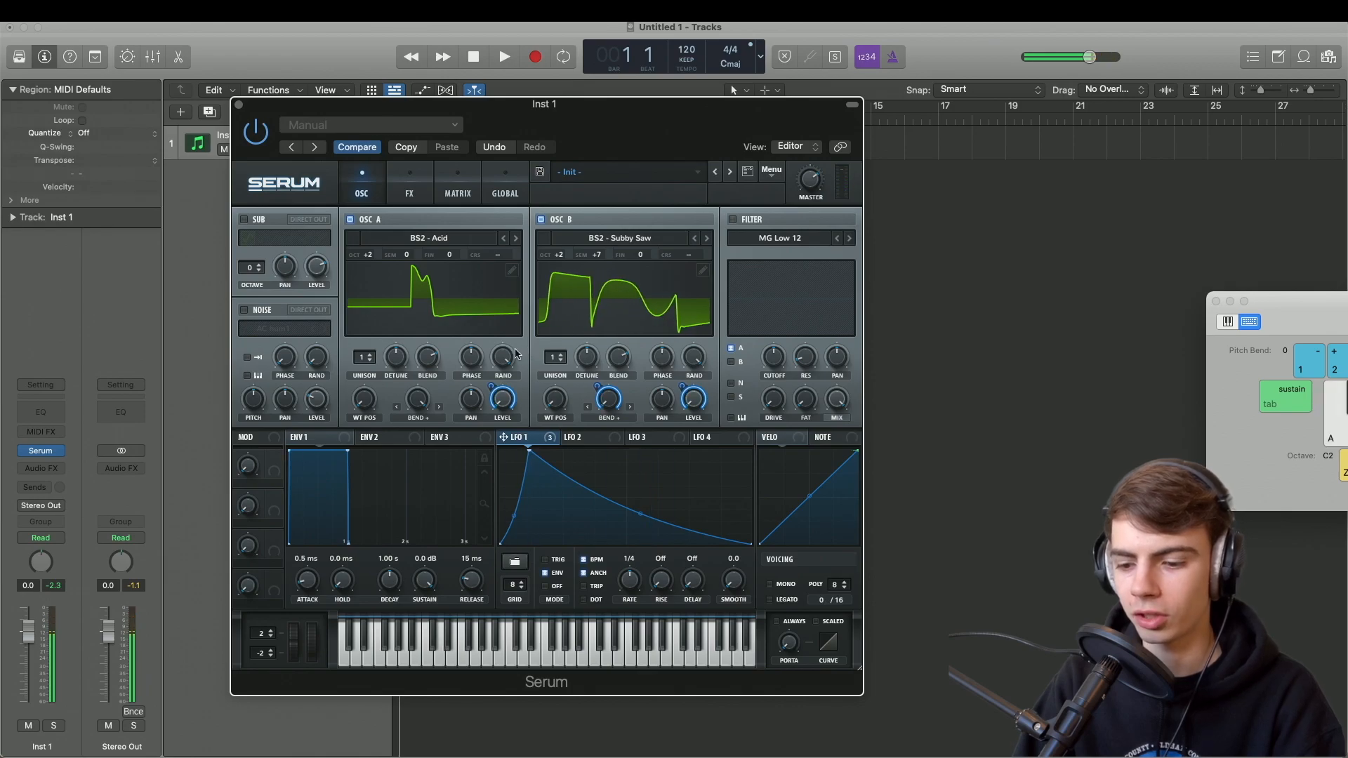
{"action": "key", "text": "a"}
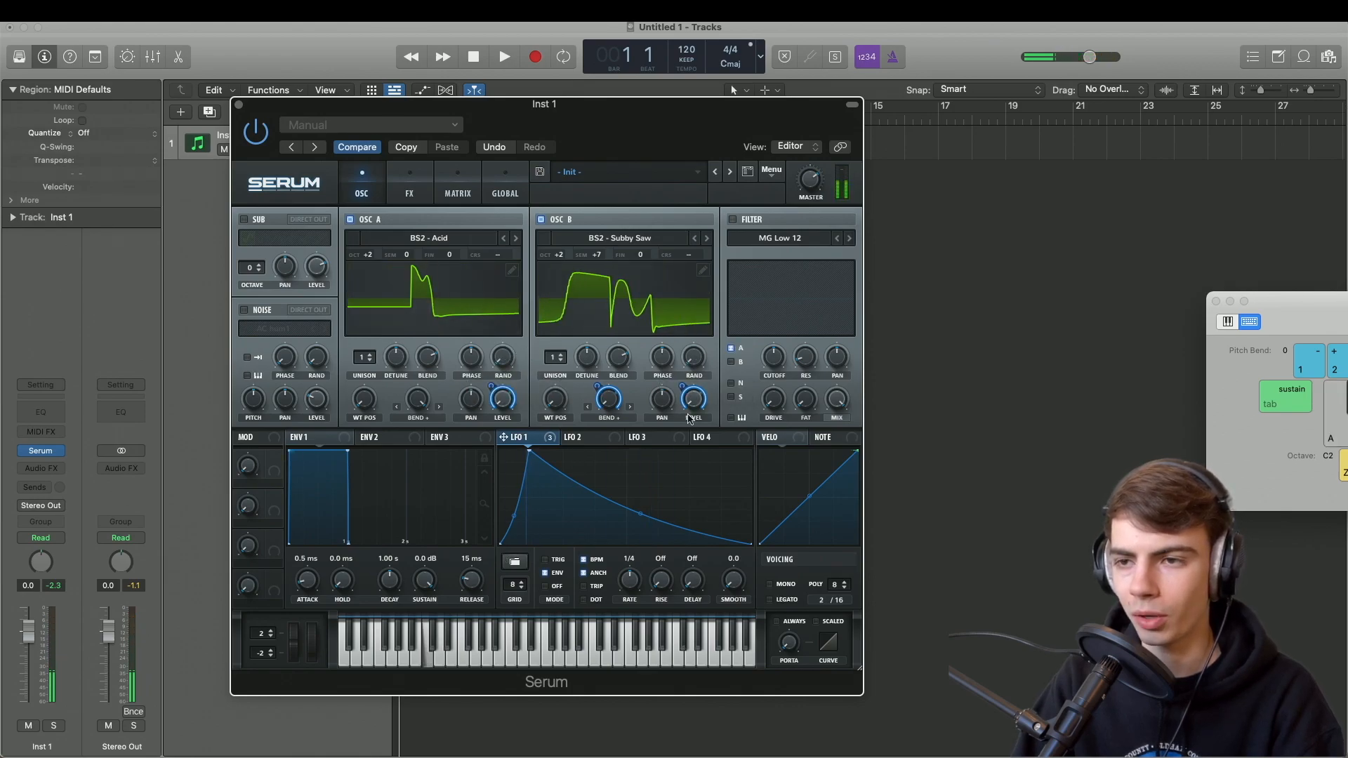
{"action": "key", "text": "s"}
{"action": "key", "text": "a"}
{"action": "key", "text": "a"}
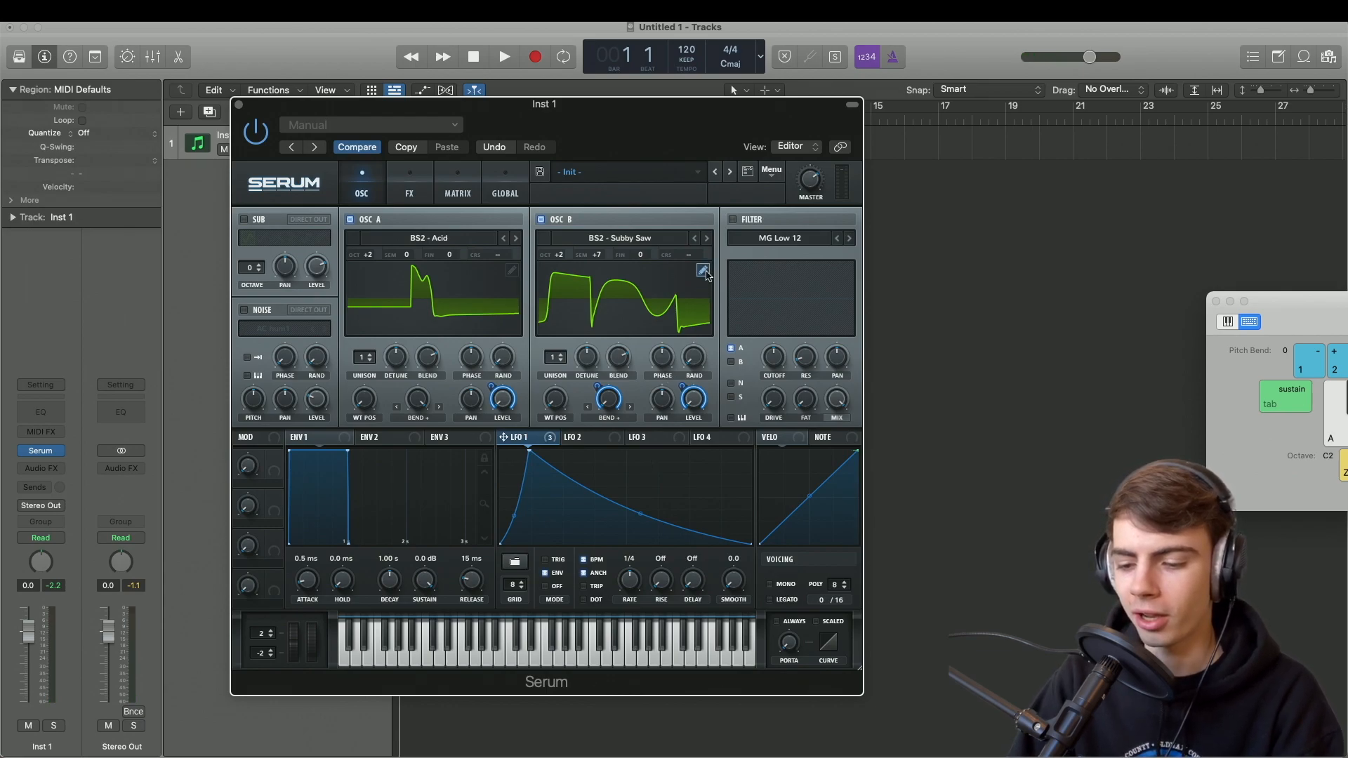
Enable the MG Low 12 filter, route oscillator B through it along with A, and play test notes
{"action": "left_click", "coordinate": [733, 220]}
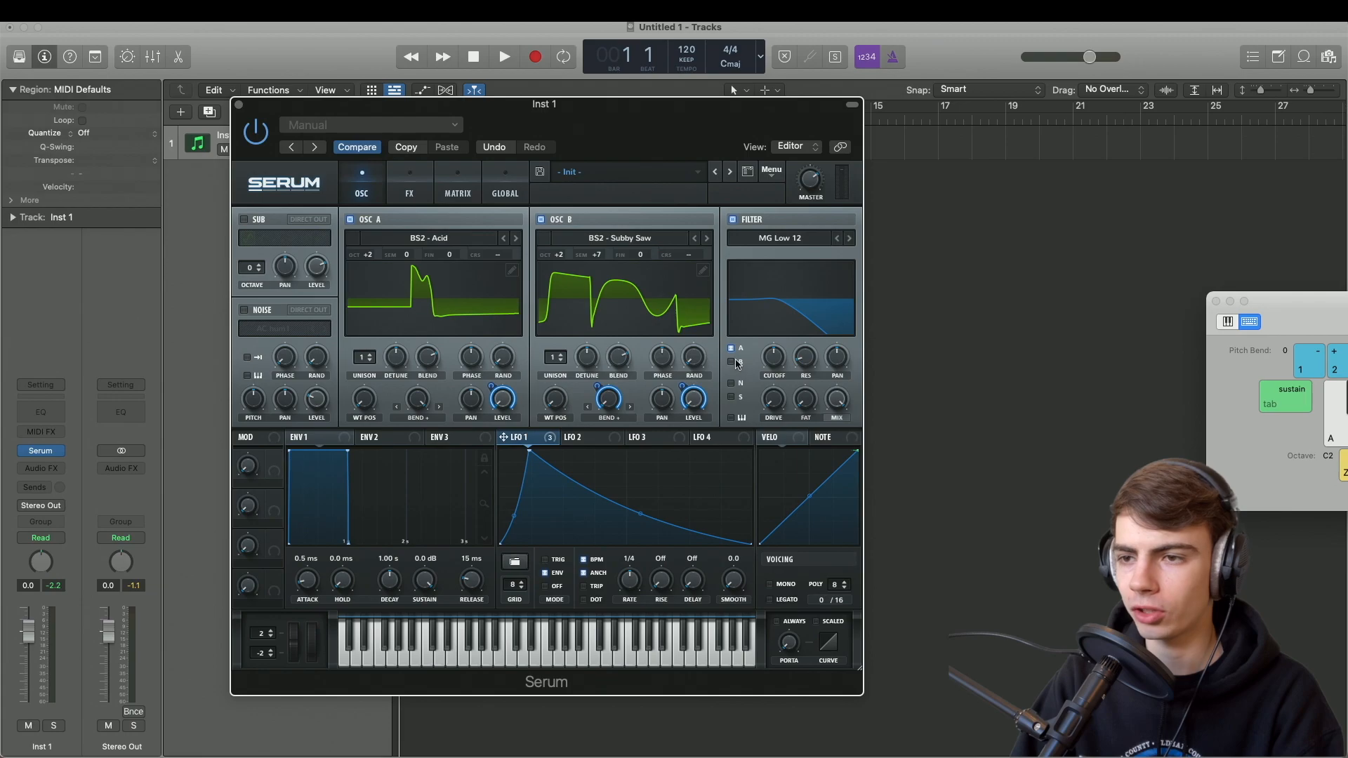
{"action": "key", "text": "a"}
{"action": "key", "text": "d"}
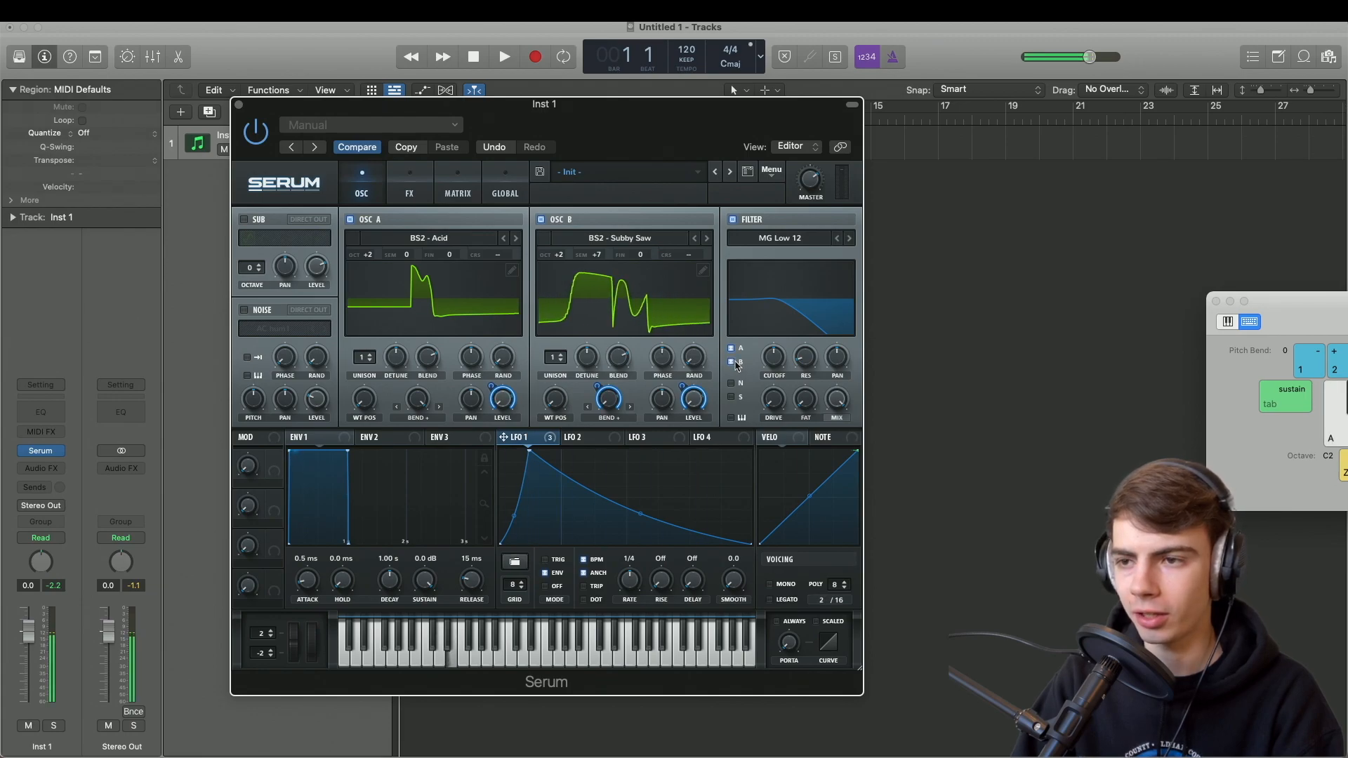
{"action": "key", "text": "a"}
{"action": "key", "text": "a"}
{"action": "key", "text": "d"}
Lower the filter cutoff and modulate it with LFO 1, adjusting the modulation depth
{"action": "left_click_drag", "start_coordinate": [774, 358], "coordinate": [773, 416]}
{"action": "left_click_drag", "start_coordinate": [537, 441], "coordinate": [765, 346]}
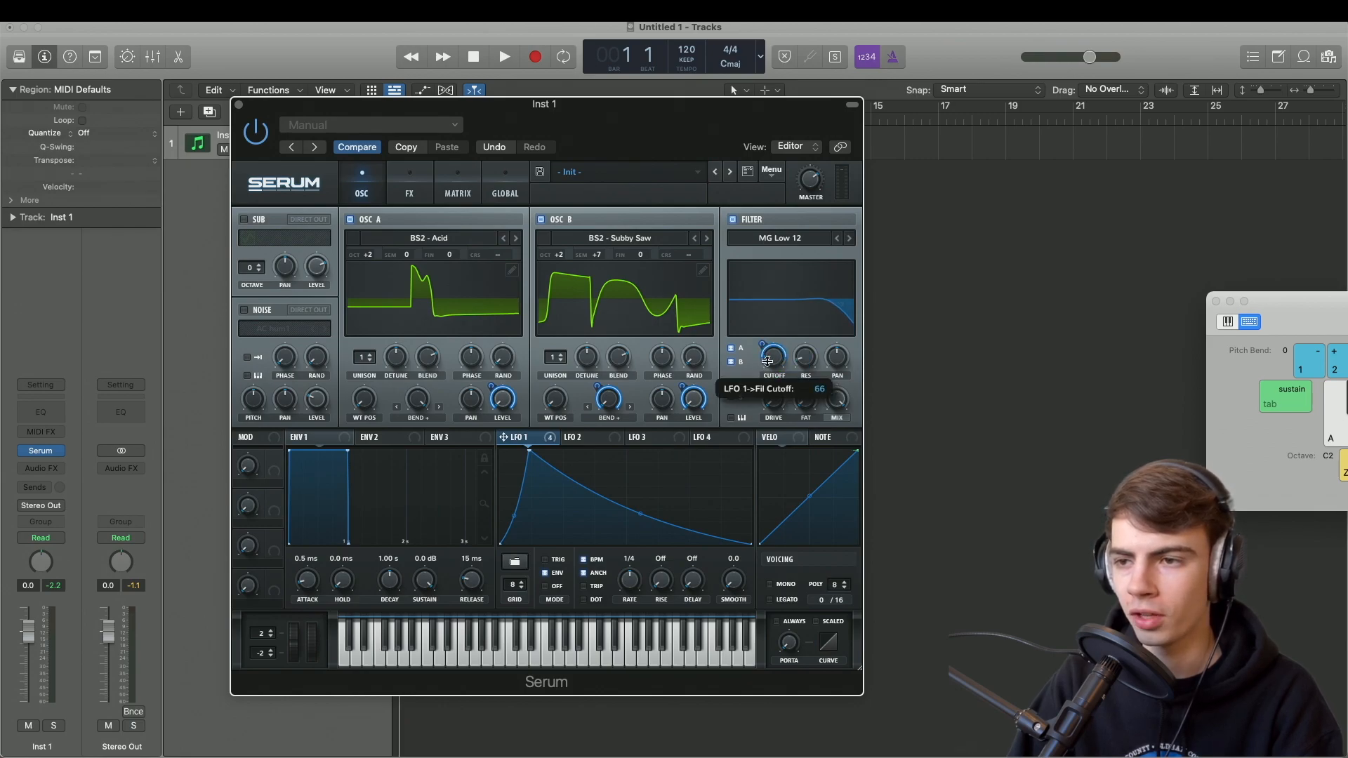
{"action": "left_click_drag", "start_coordinate": [768, 358], "coordinate": [768, 358]}
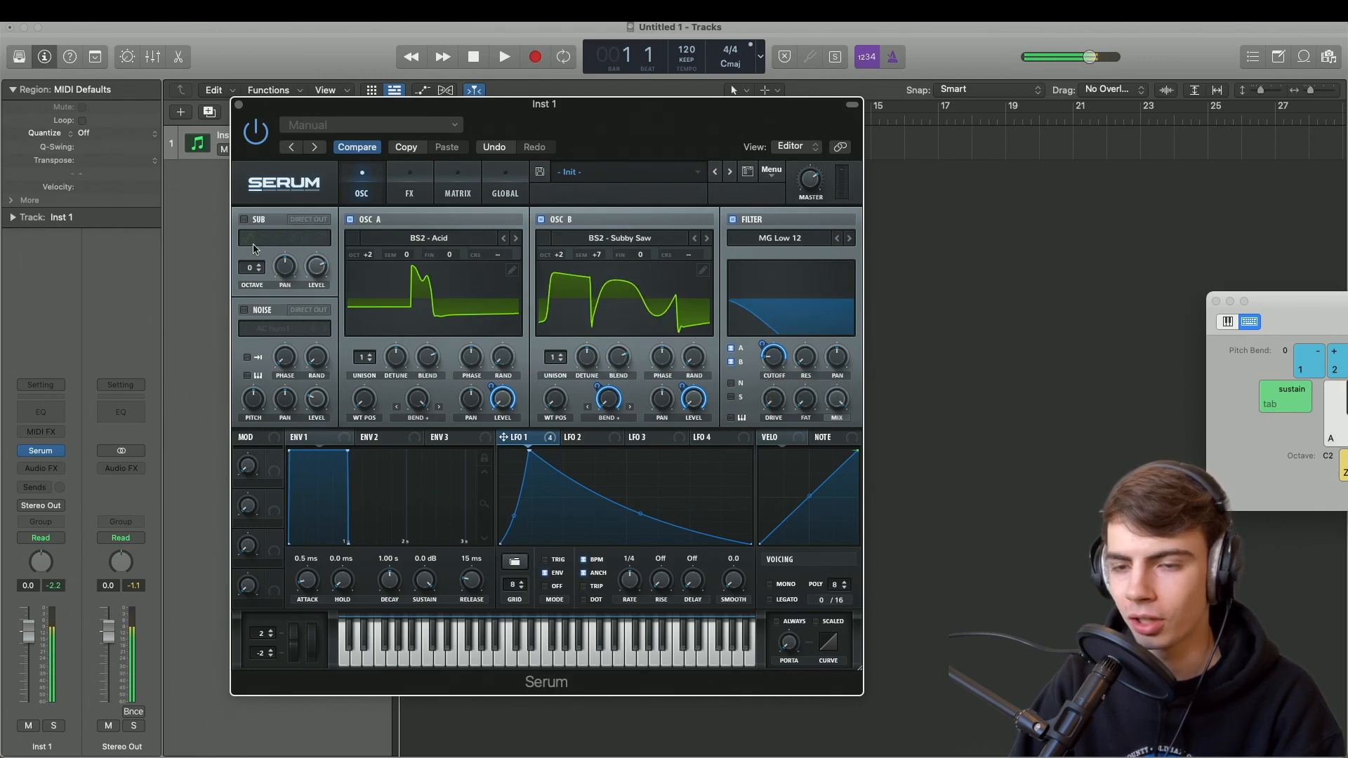
Enable the sub oscillator at octave -1 and modulate its level with LFO 1
{"action": "left_click", "coordinate": [249, 221]}
{"action": "left_click_drag", "start_coordinate": [250, 270], "coordinate": [250, 280]}
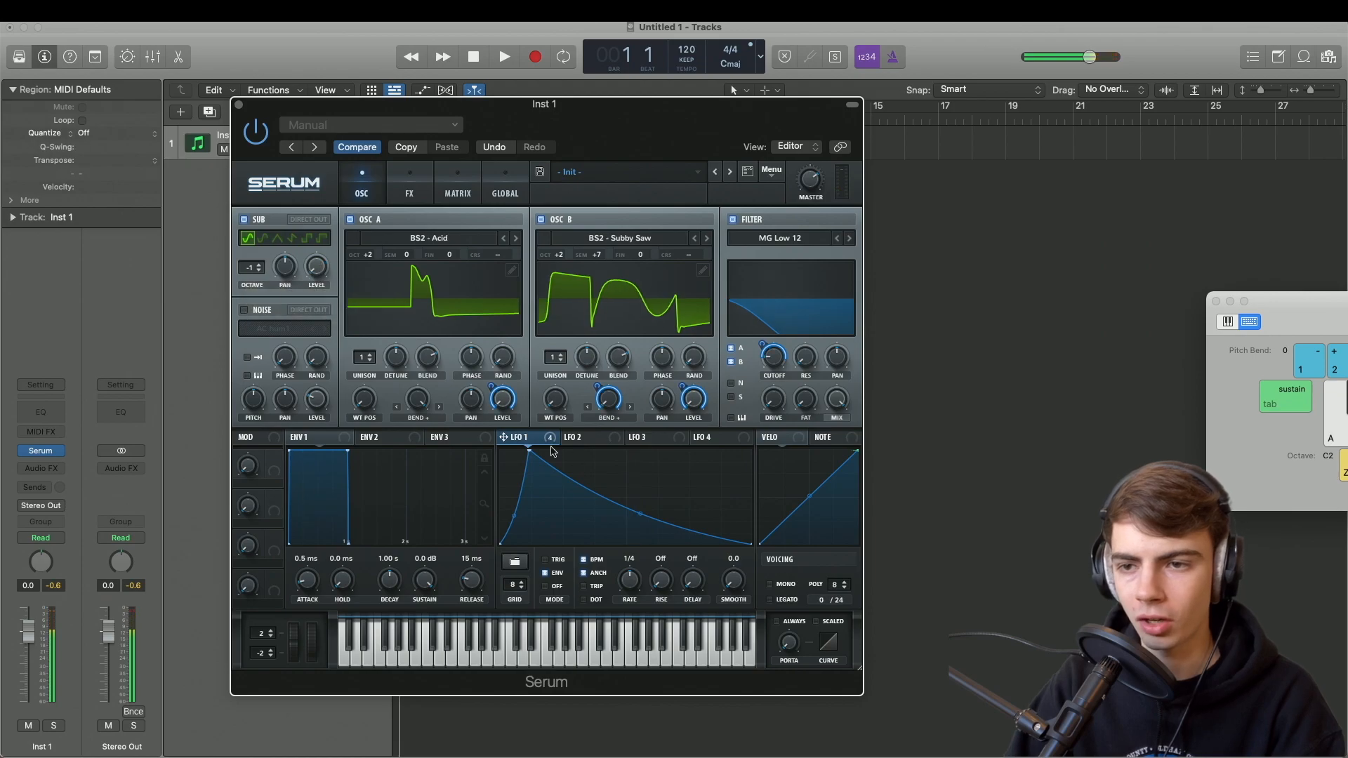
{"action": "left_click_drag", "start_coordinate": [318, 282], "coordinate": [317, 275]}
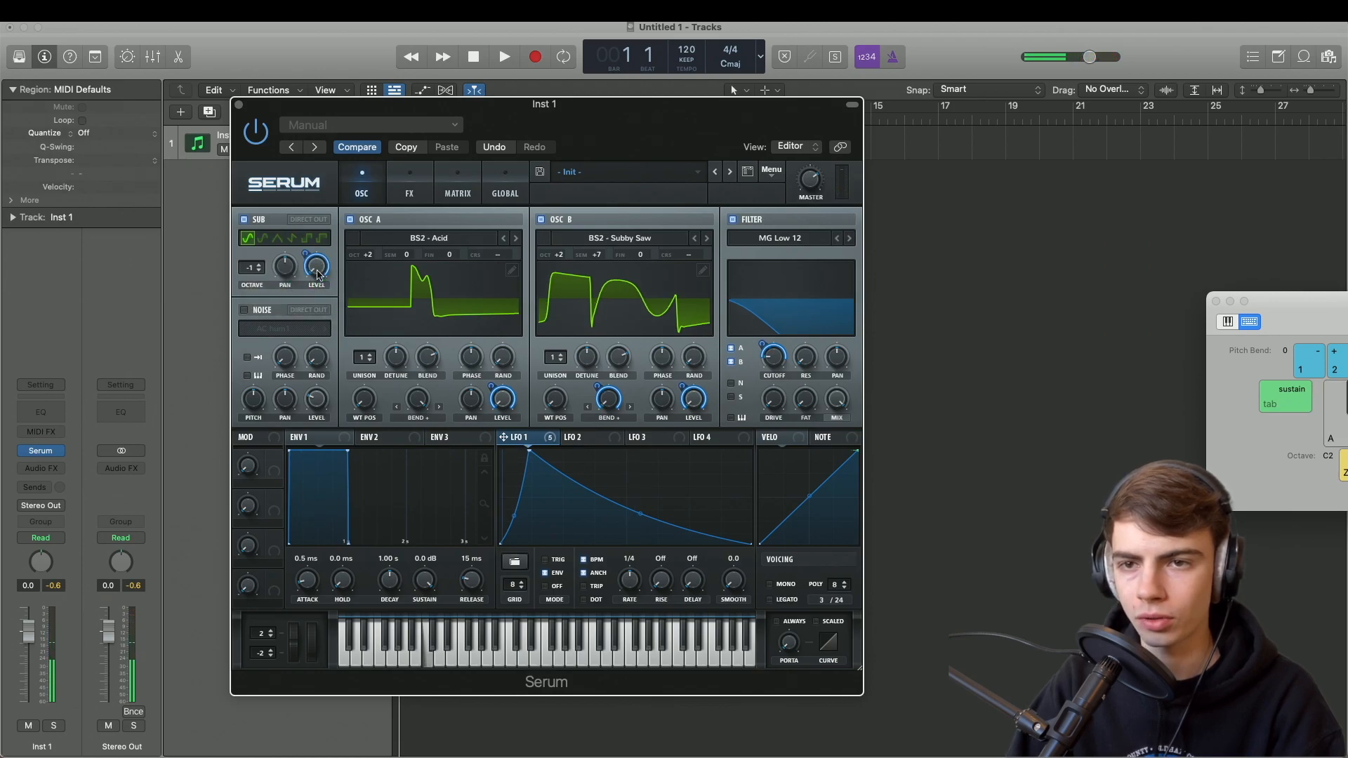
Add a Distortion effect in Asym mode with the drive at about 69%
{"action": "left_click", "coordinate": [418, 188]}
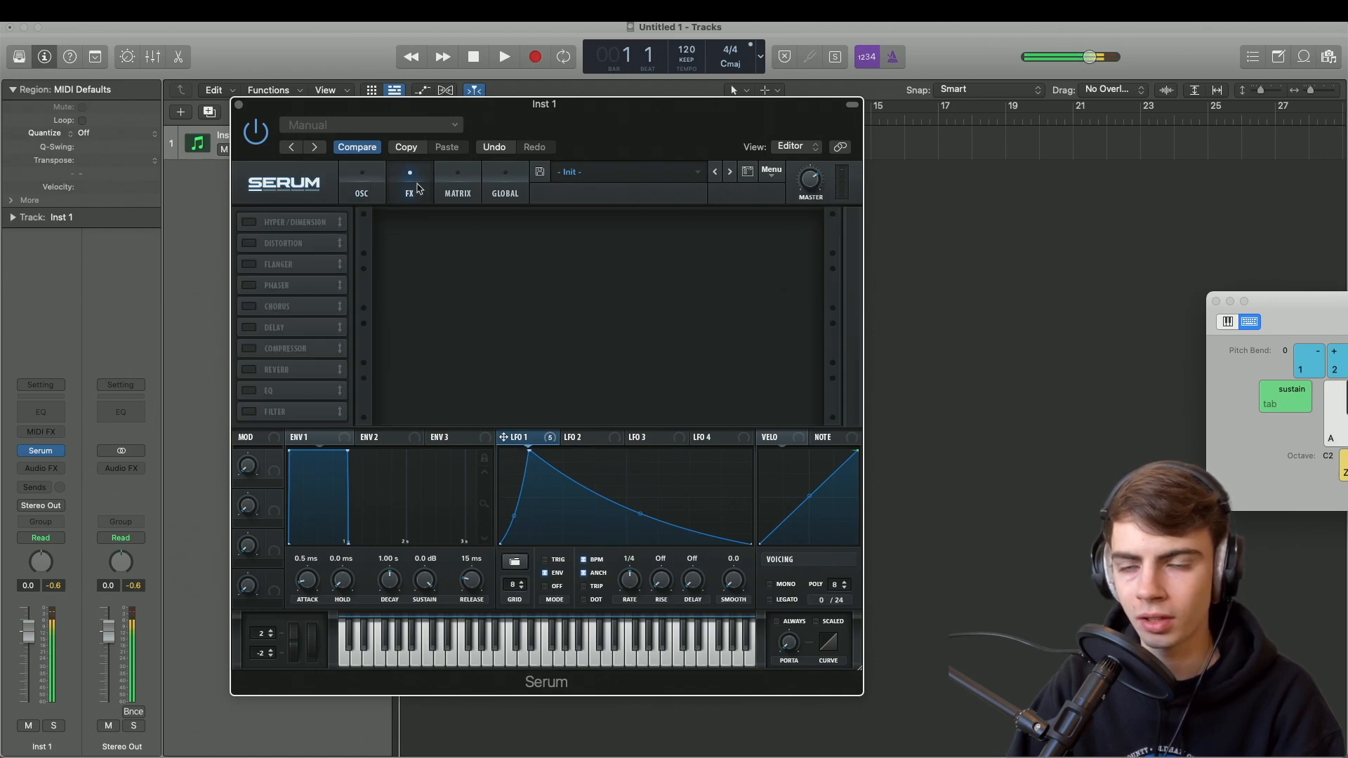
{"action": "left_click", "coordinate": [257, 246]}
{"action": "left_click", "coordinate": [460, 239]}
{"action": "left_click", "coordinate": [478, 392]}
{"action": "left_click_drag", "start_coordinate": [704, 226], "coordinate": [701, 201]}
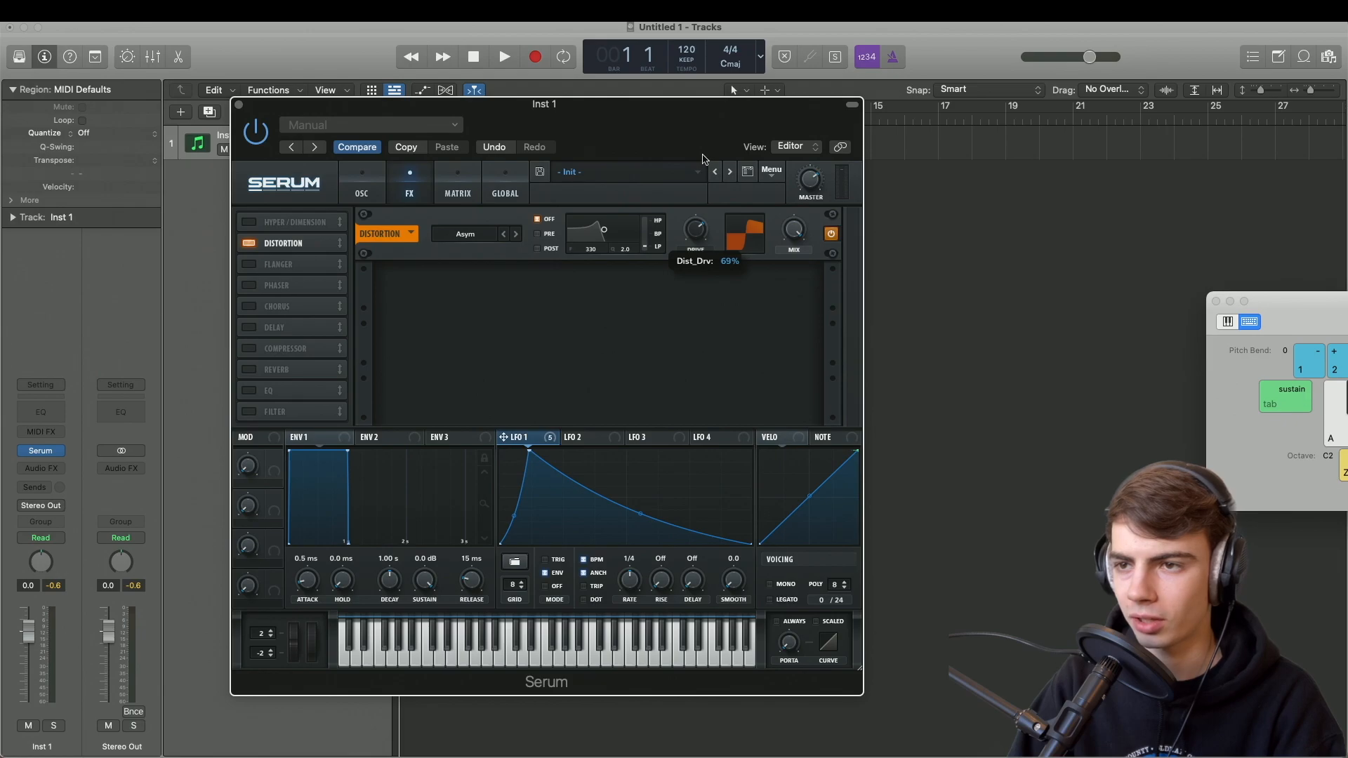
Play a series of notes to audition the patch with the distortion on
{"action": "key", "text": "a"}
{"action": "key", "text": "s"}
{"action": "key", "text": "d"}
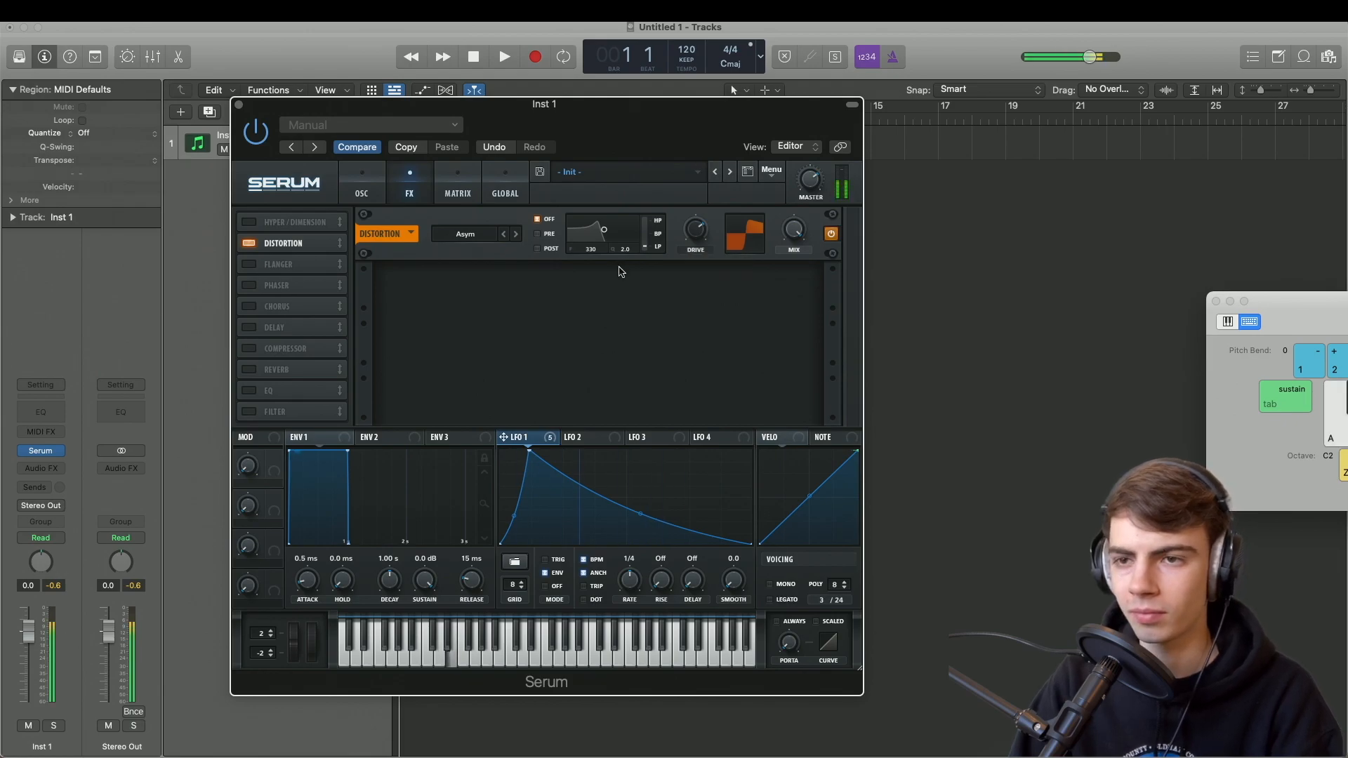
{"action": "key", "text": "s"}
{"action": "key", "text": "a"}
{"action": "key", "text": "a"}
{"action": "key", "text": "s"}
{"action": "key", "text": "d"}
{"action": "key", "text": "s"}
{"action": "key", "text": "a"}
{"action": "key", "text": "s"}
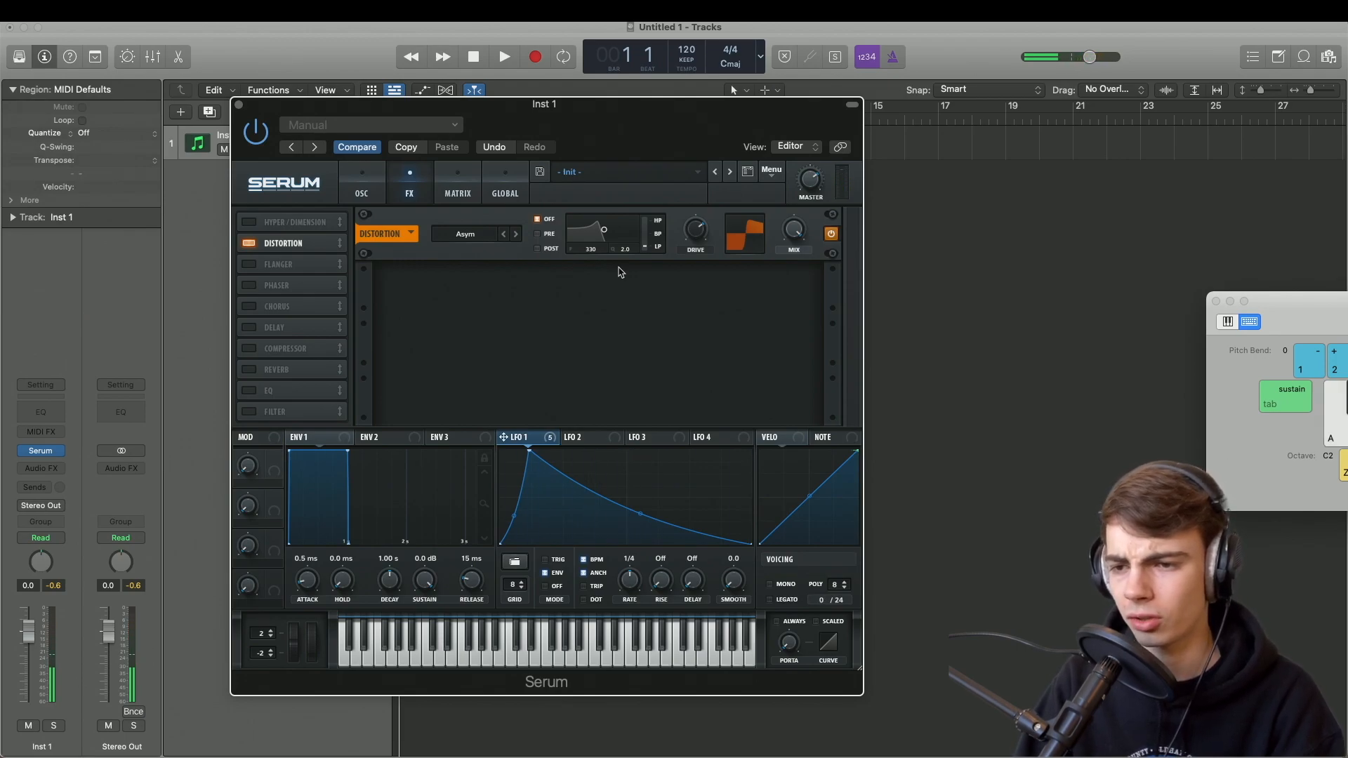
{"action": "key", "text": "d"}
{"action": "key", "text": "s"}
{"action": "key", "text": "a"}
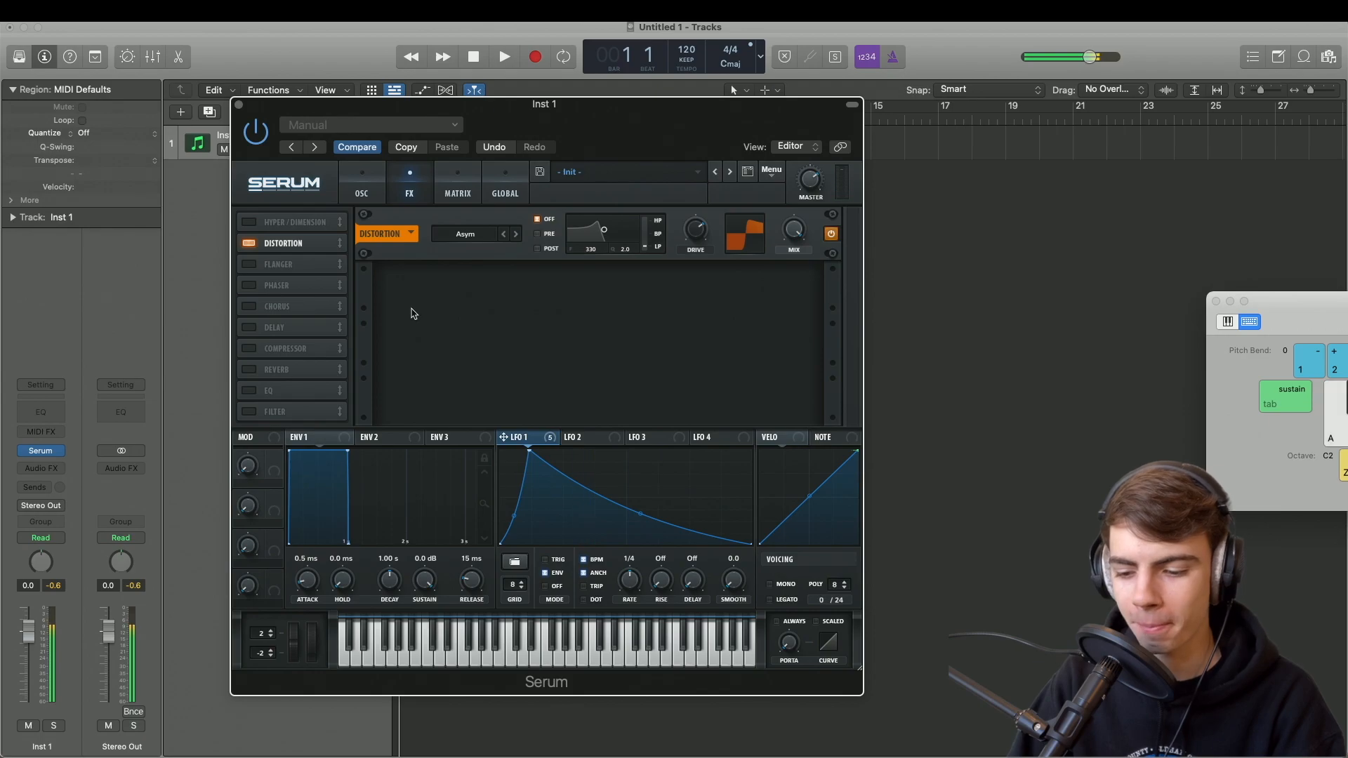
Add a Compressor effect in multiband mode and adjust its gain while playing test notes
{"action": "left_click", "coordinate": [253, 348]}
{"action": "left_click", "coordinate": [660, 305]}
{"action": "key", "text": "a"}
{"action": "left_click_drag", "start_coordinate": [618, 269], "coordinate": [619, 264]}
{"action": "key", "text": "d"}
{"action": "left_click", "coordinate": [204, 593]}
{"action": "key", "text": "a"}
{"action": "key", "text": "s"}
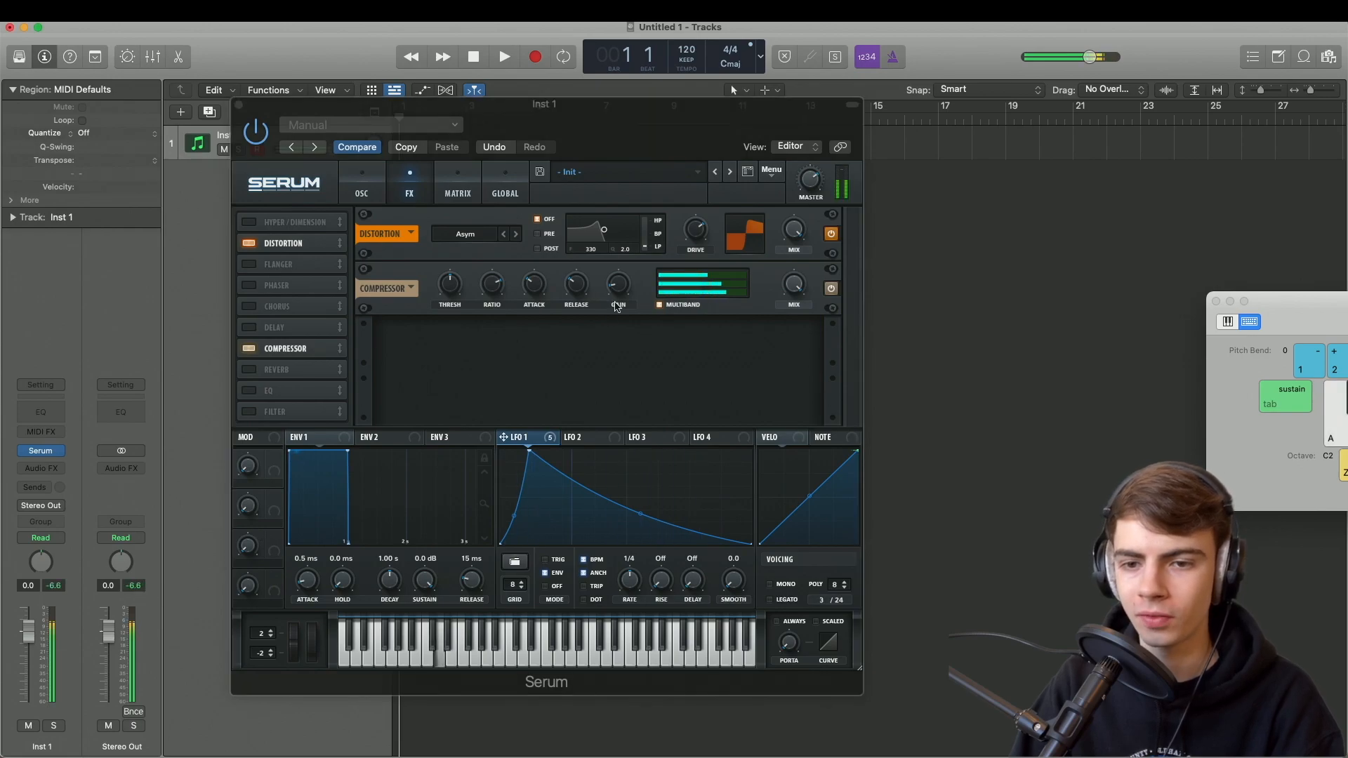
Reorder the effects chain so that Distortion comes first and Compressor second
{"action": "left_click", "coordinate": [617, 307]}
{"action": "left_click_drag", "start_coordinate": [286, 349], "coordinate": [284, 213]}
{"action": "left_click_drag", "start_coordinate": [292, 274], "coordinate": [286, 245]}
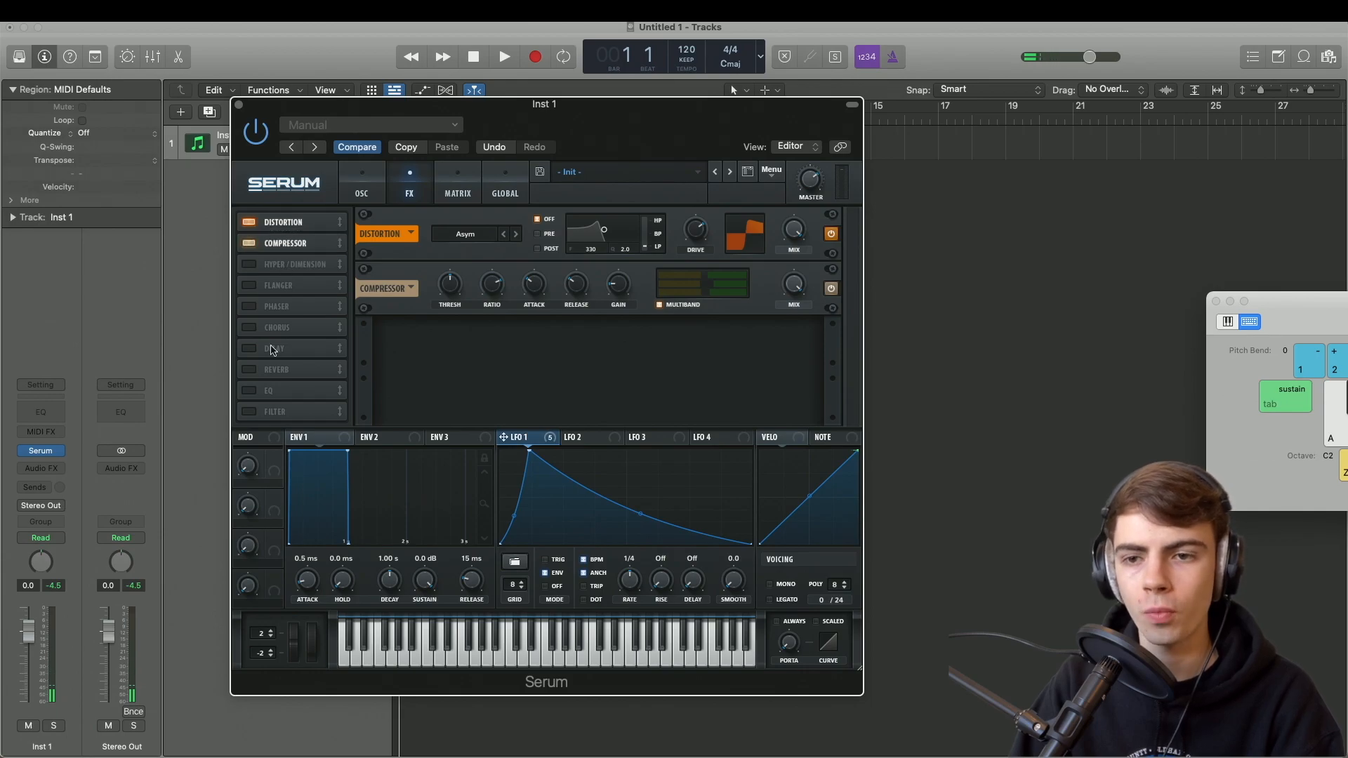
Add a Filter effect, set its type to Combs from the Misc group, and play a test note
{"action": "left_click", "coordinate": [248, 412]}
{"action": "left_click", "coordinate": [462, 345]}
{"action": "mouse_move", "coordinate": [467, 407]}
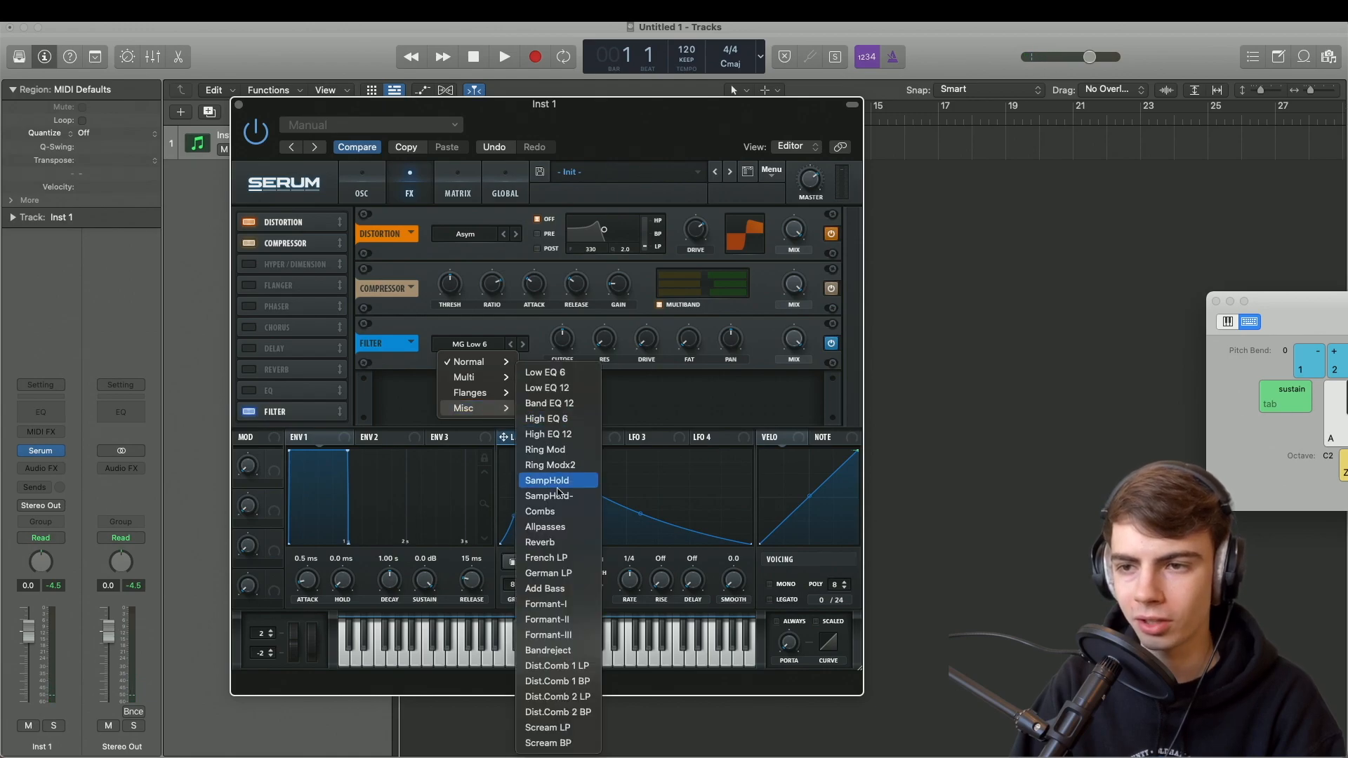
{"action": "left_click", "coordinate": [558, 511]}
{"action": "key", "text": "a"}
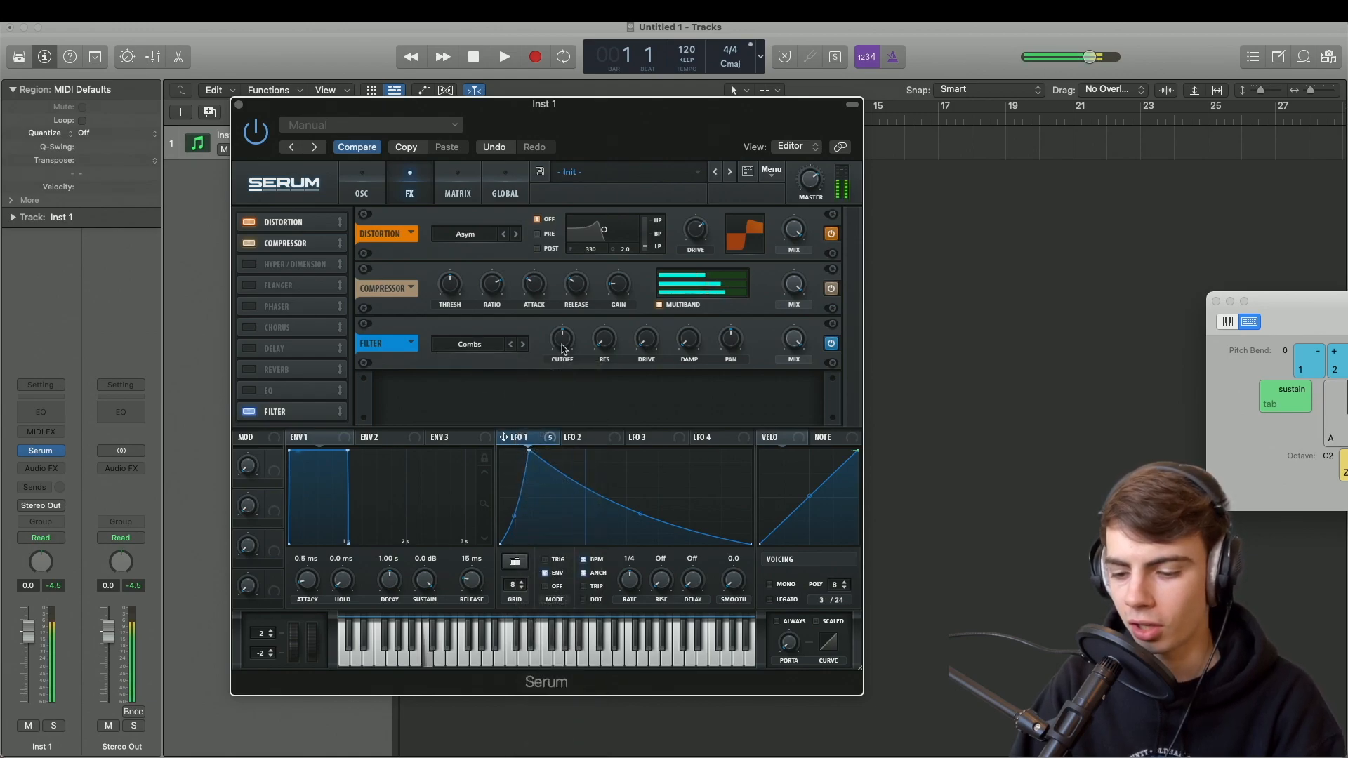
Lower the Combs filter's cutoff to about 39 Hz and raise its resonance while playing test notes
{"action": "left_click_drag", "start_coordinate": [564, 342], "coordinate": [563, 364]}
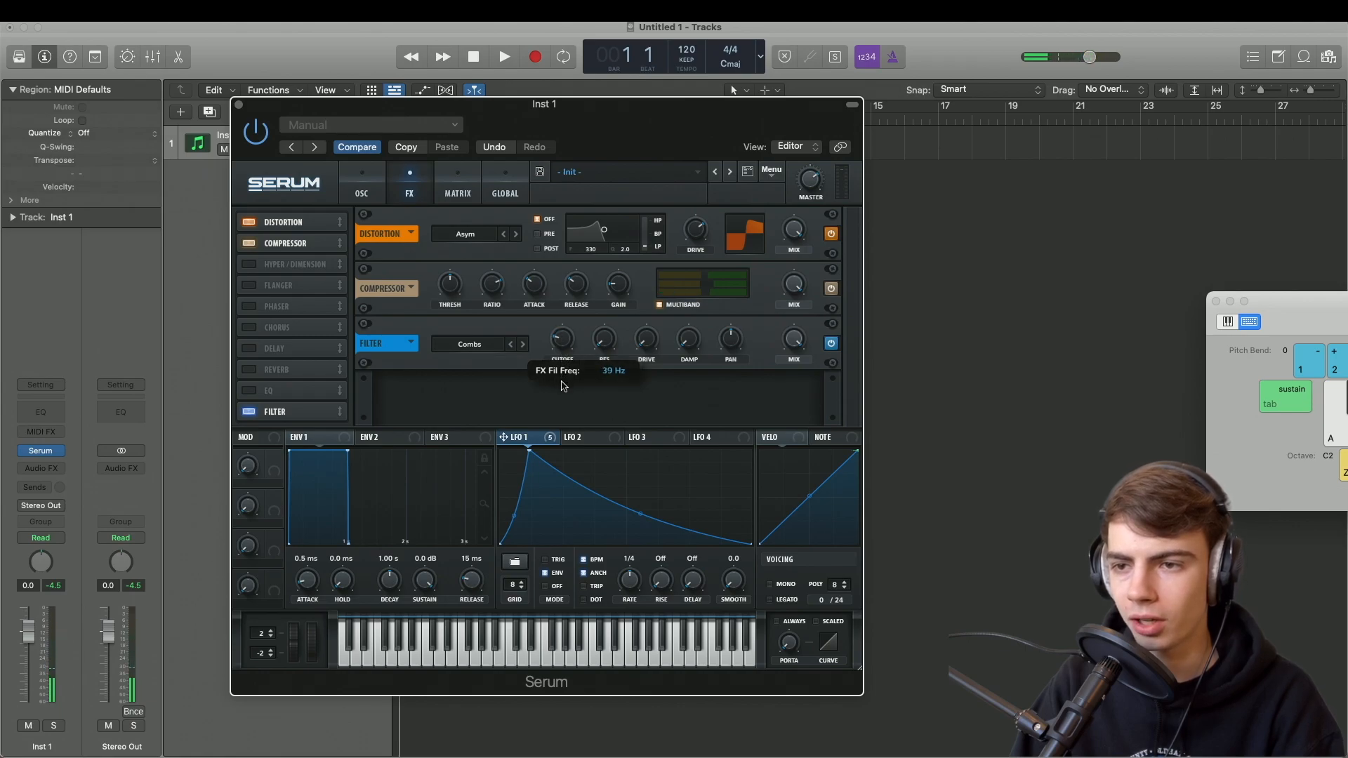
{"action": "left_click_drag", "start_coordinate": [564, 388], "coordinate": [562, 388]}
{"action": "key", "text": "a"}
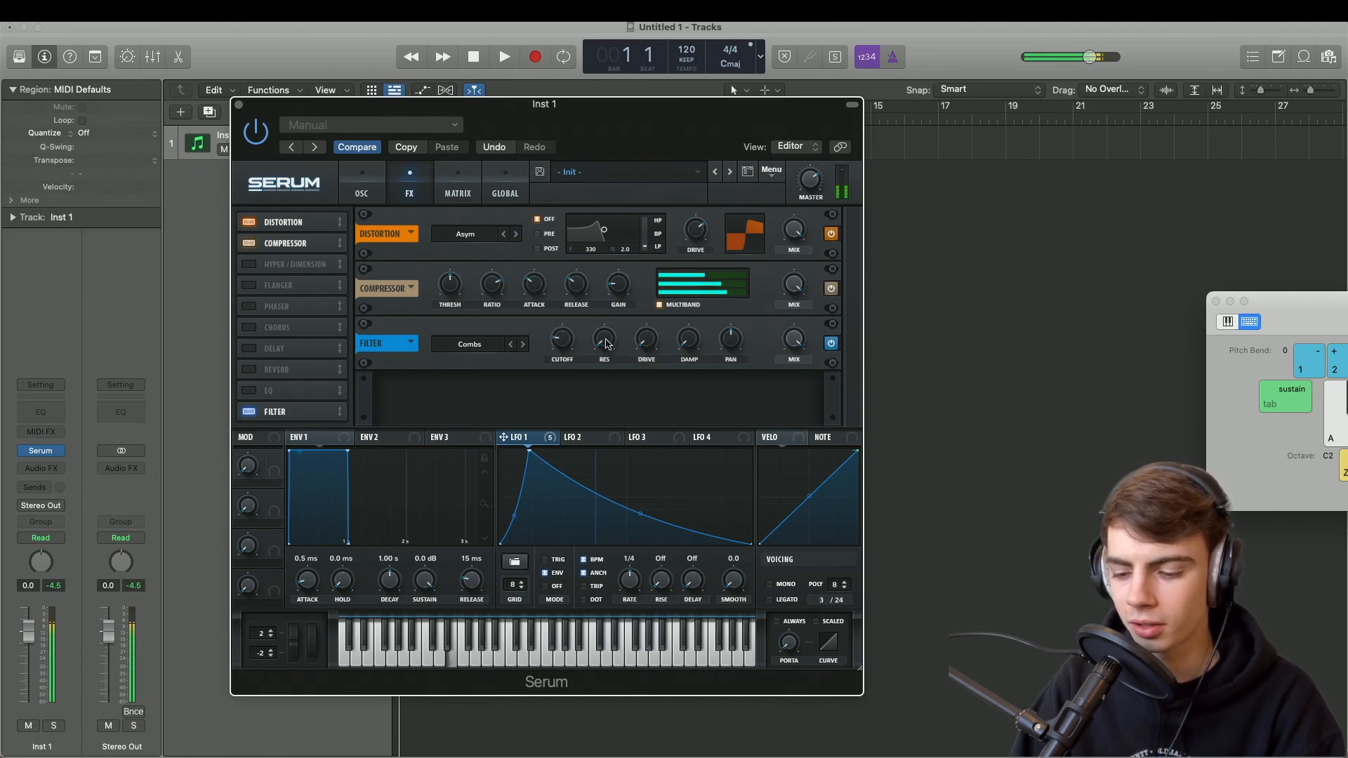
{"action": "left_click_drag", "start_coordinate": [608, 342], "coordinate": [601, 270]}
{"action": "key", "text": "a"}
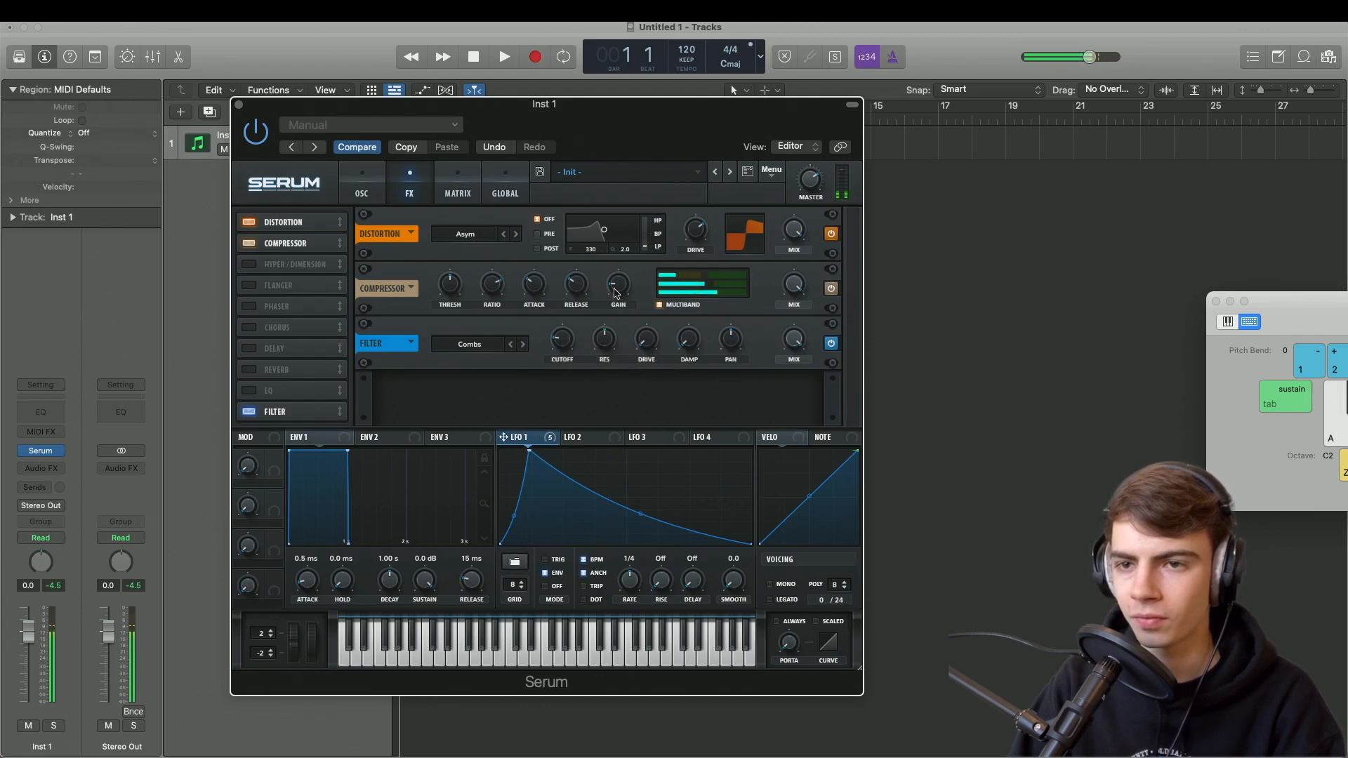
Raise the Compressor's gain slightly and play a series of notes to audition the patch
{"action": "left_click_drag", "start_coordinate": [619, 282], "coordinate": [618, 272]}
{"action": "key", "text": "a"}
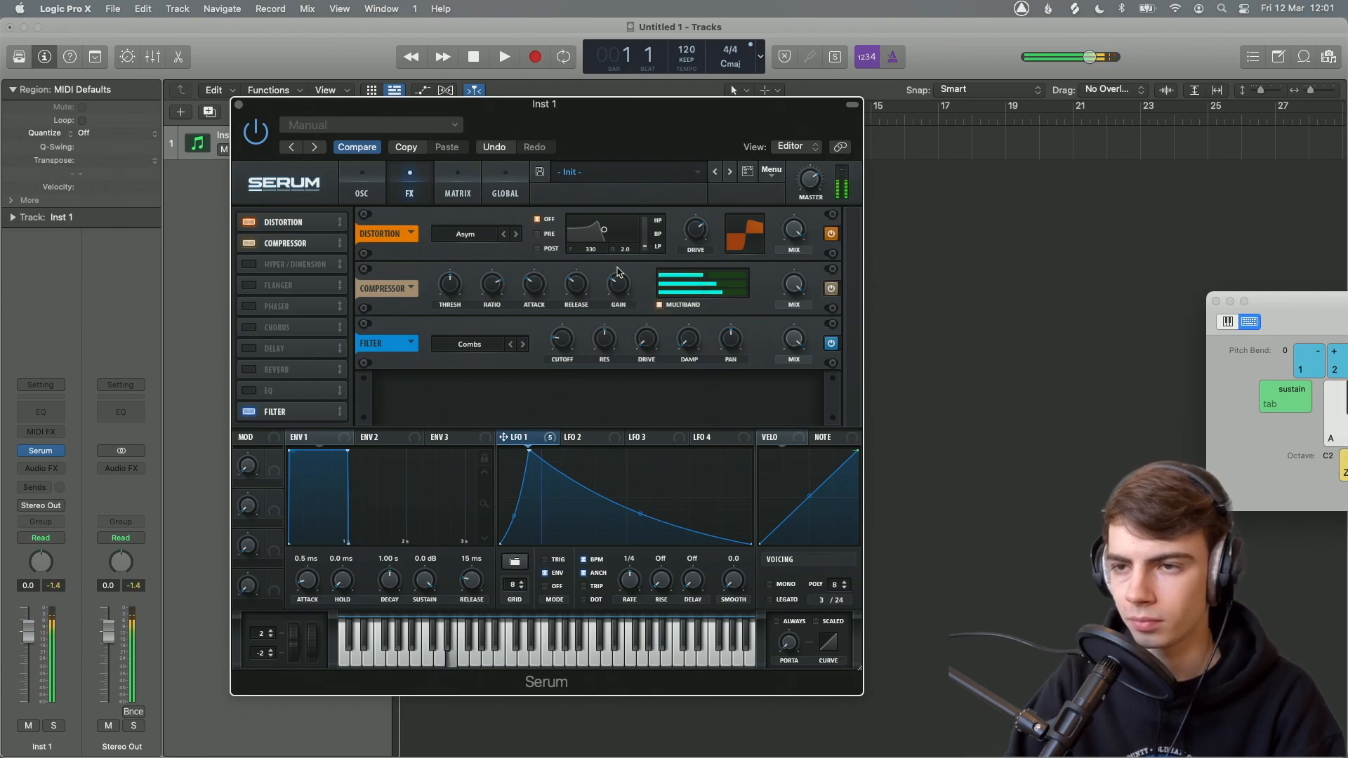
{"action": "key", "text": "s"}
{"action": "key", "text": "f"}
{"action": "key", "text": "s"}
{"action": "key", "text": "w"}
{"action": "key", "text": "a"}
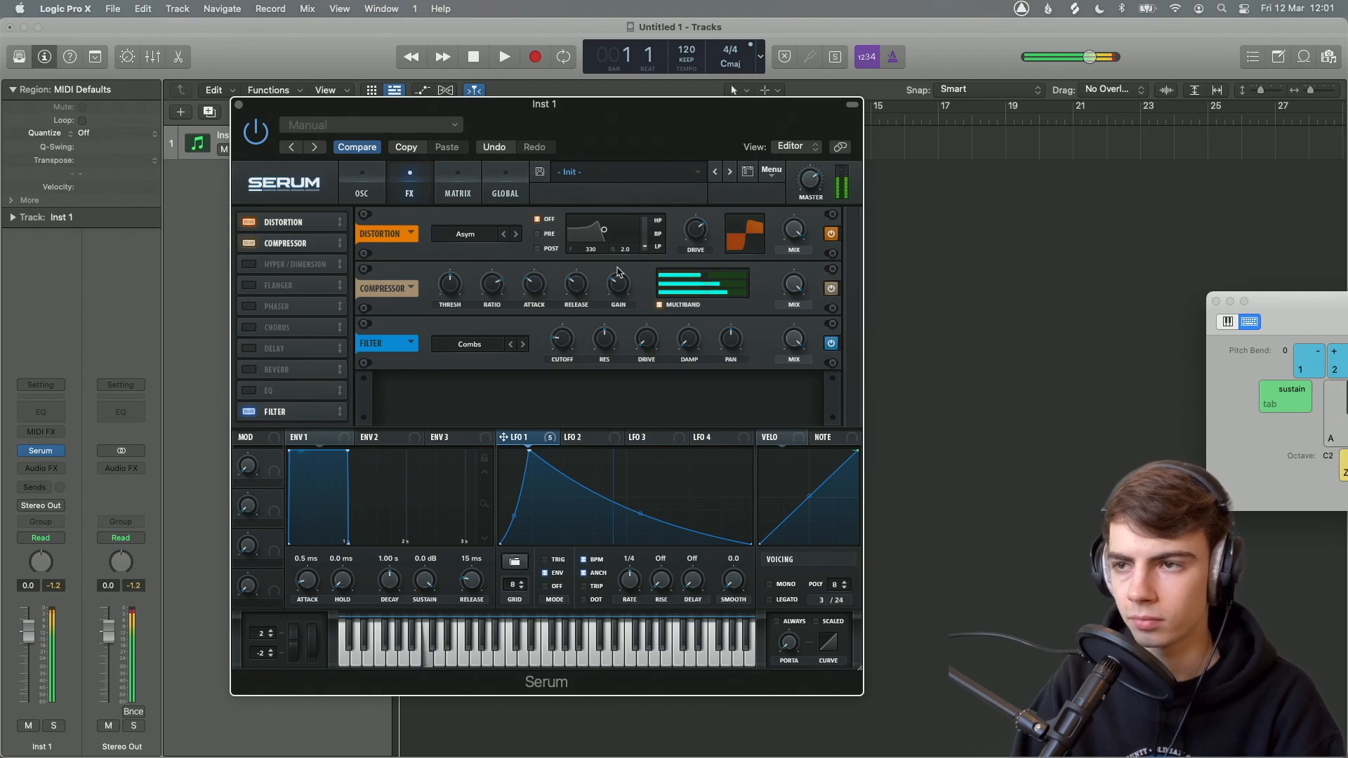
{"action": "key", "text": "f"}
Move the Filter effect directly after the Compressor in the effects chain and play test notes
{"action": "left_click_drag", "start_coordinate": [301, 413], "coordinate": [257, 262]}
{"action": "key", "text": "a"}
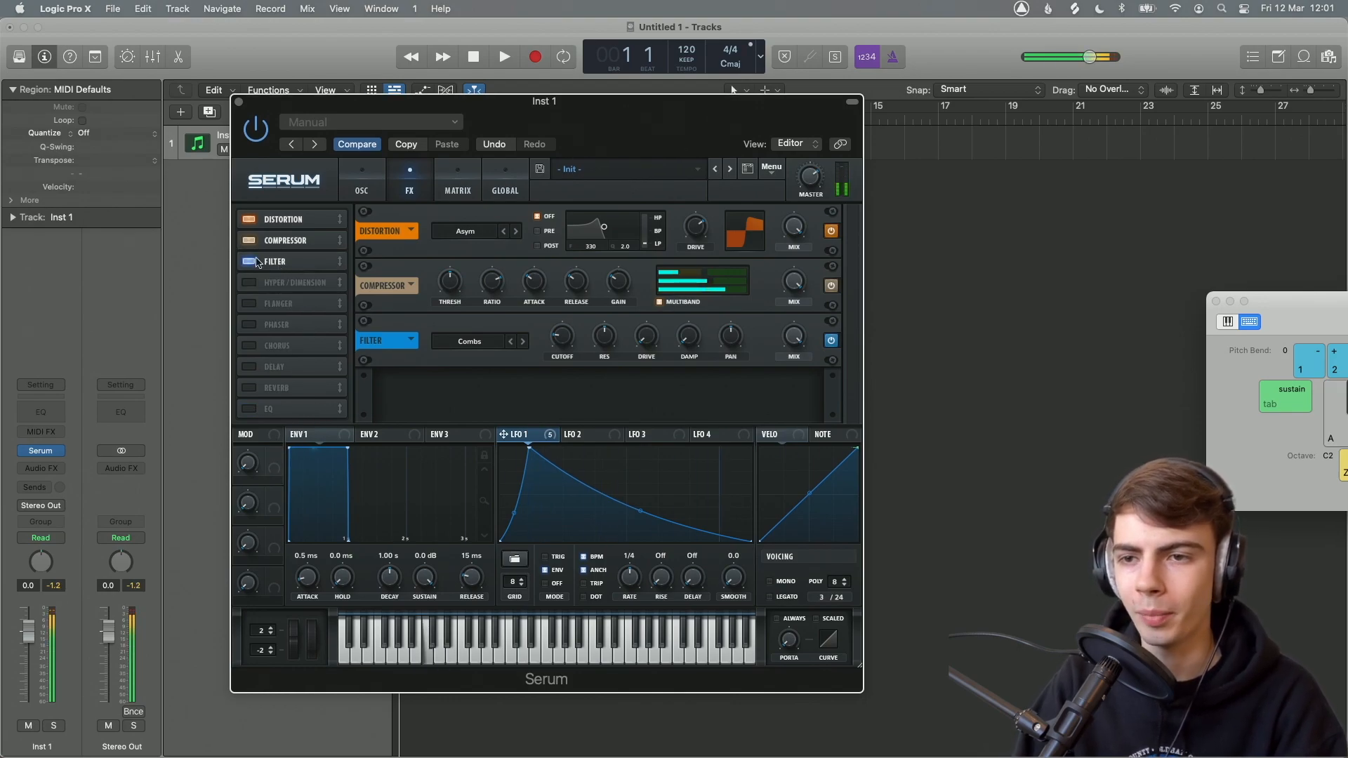
{"action": "key", "text": "f"}
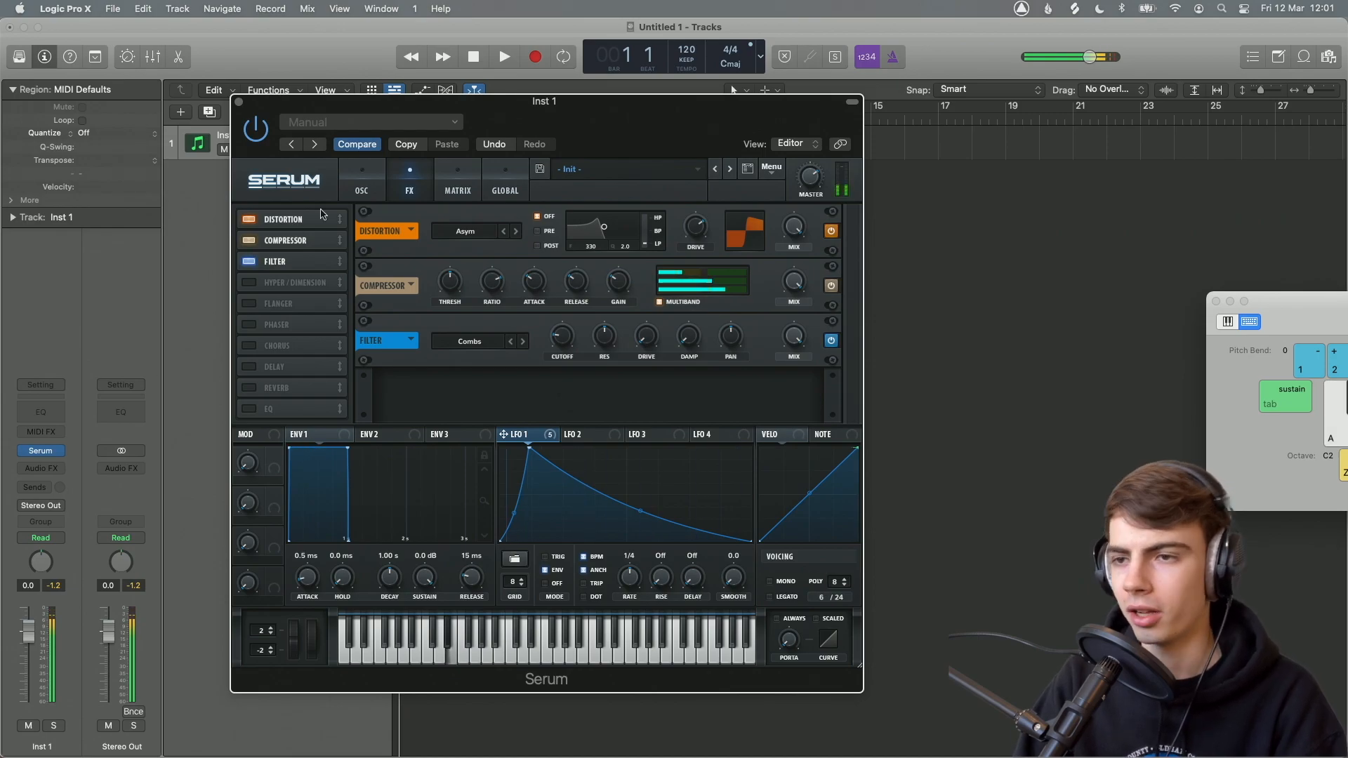
Set portamento to Always with a time of 120 ms and play repeated test notes
{"action": "left_click", "coordinate": [362, 179]}
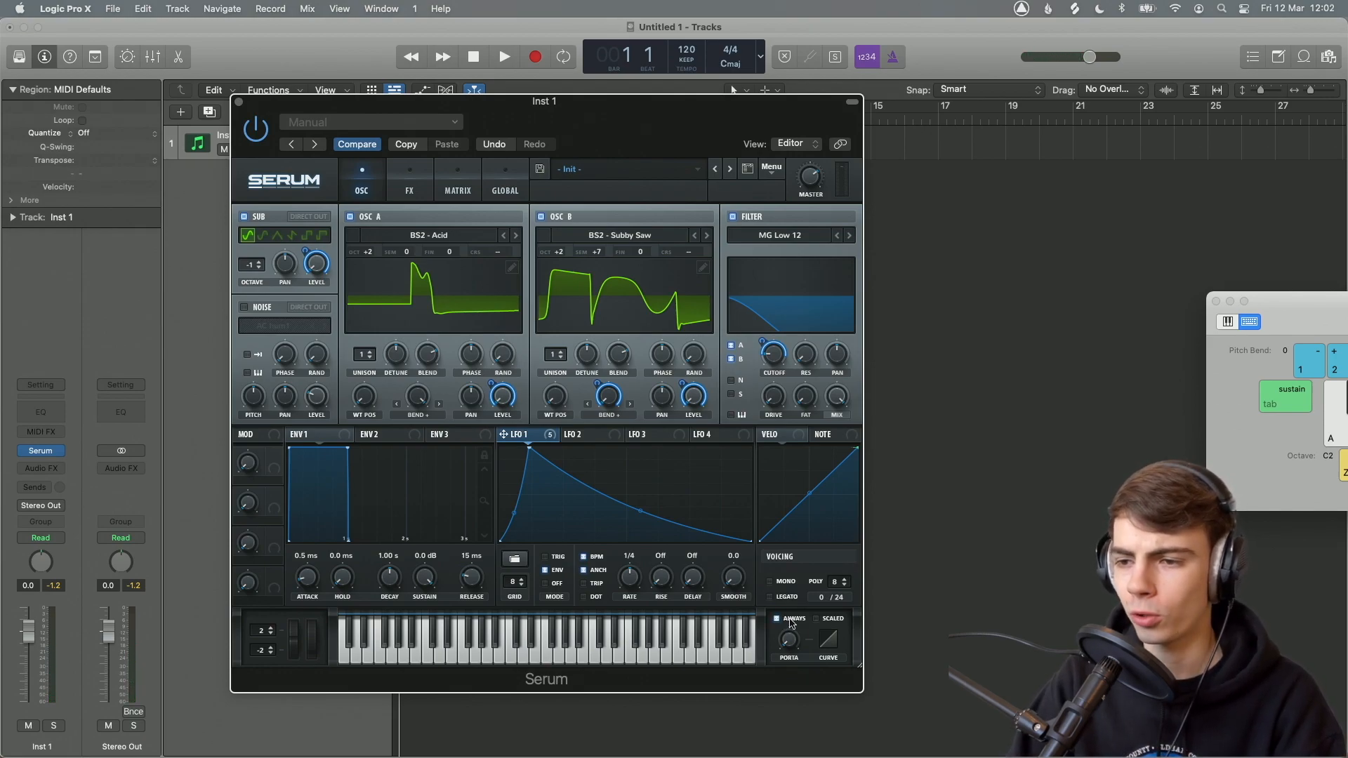
{"action": "mouse_move", "coordinate": [791, 641]}
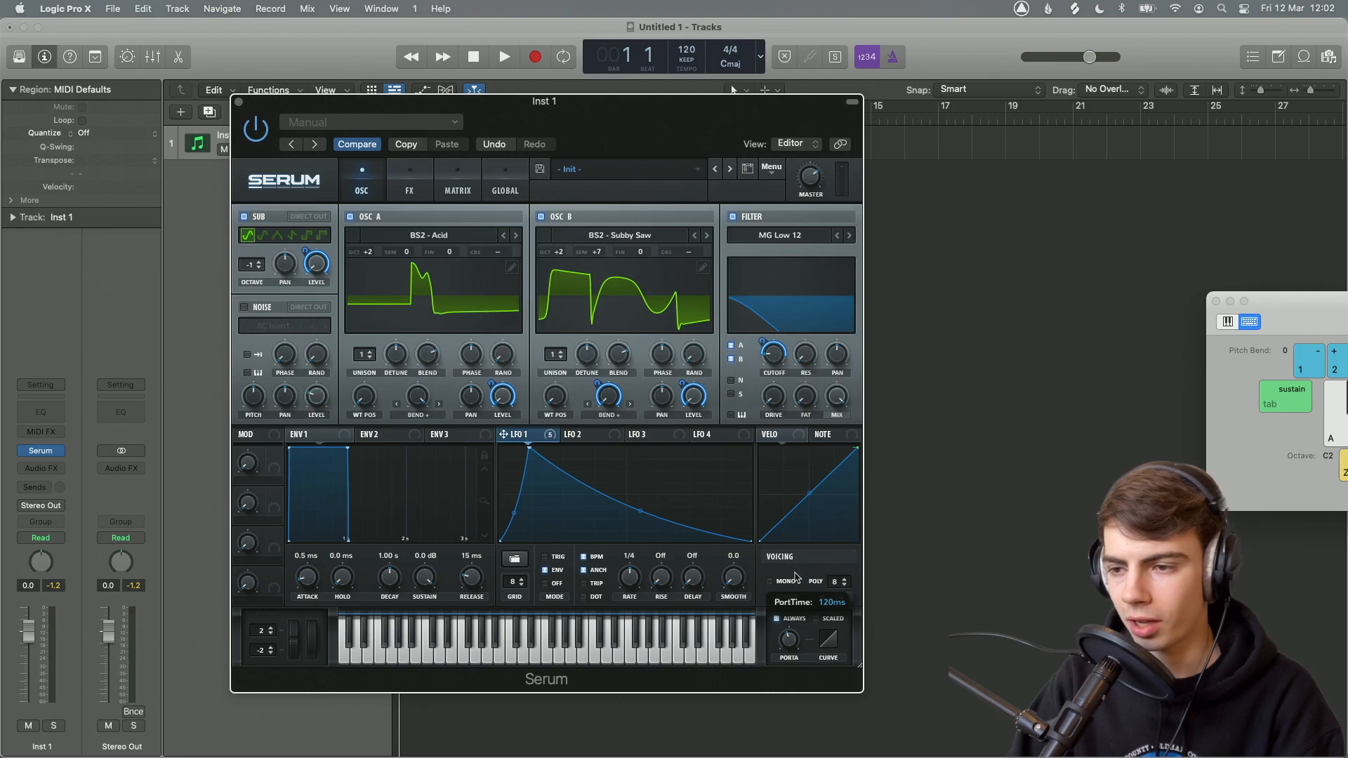
{"action": "key", "text": "a"}
{"action": "key", "text": "a"}
{"action": "key", "text": "a"}
{"action": "key", "text": "a"}
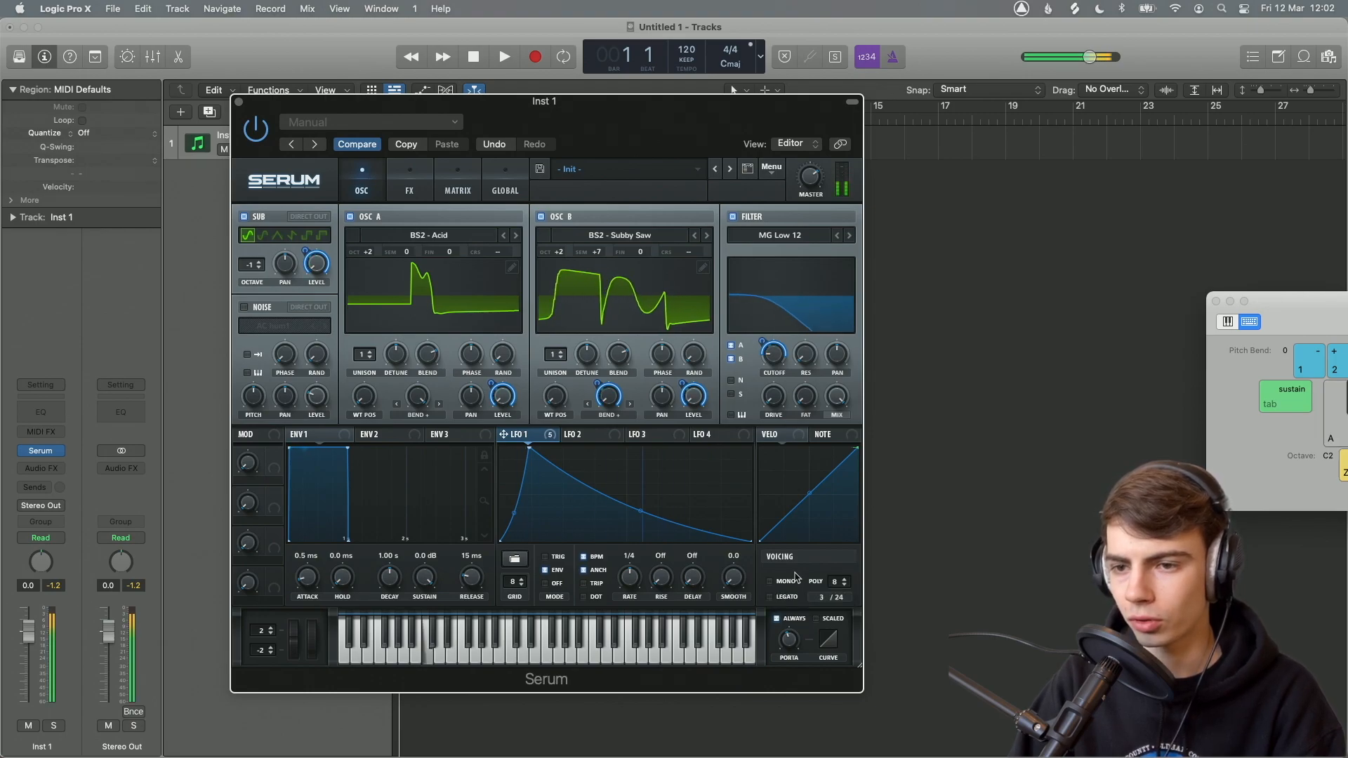
{"action": "key", "text": "a"}
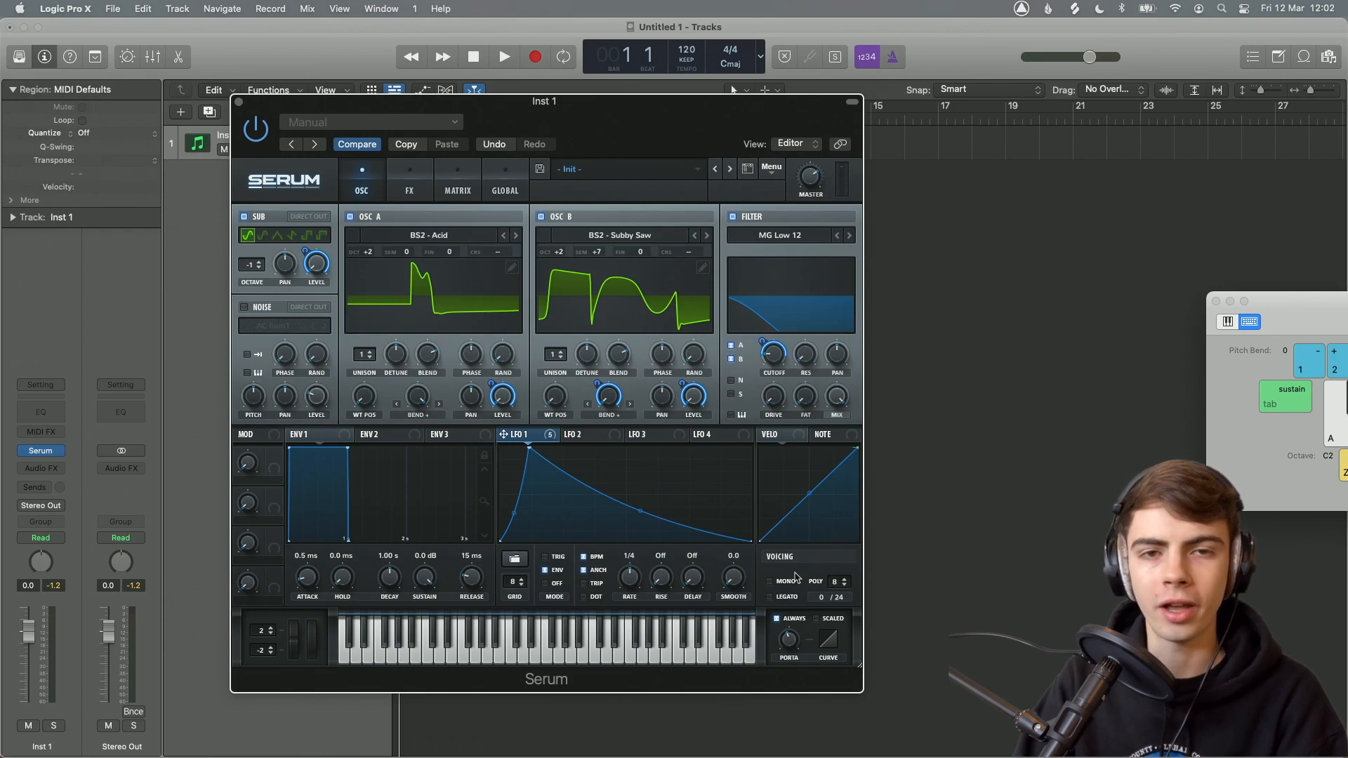
Play a descending run of notes and lower the portamento time, checking it with another test note
{"action": "key", "text": "d"}
{"action": "key", "text": "s"}
{"action": "key", "text": "a"}
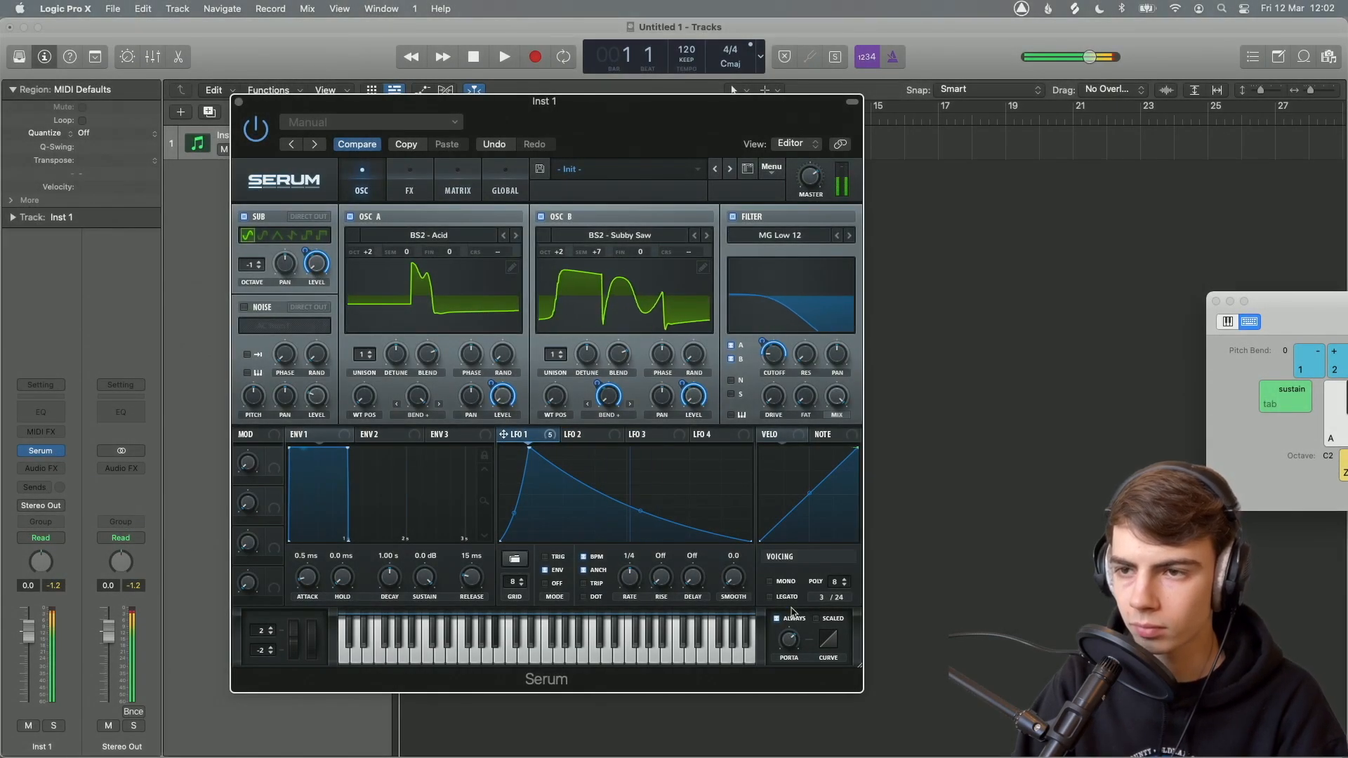
{"action": "key", "text": "a"}
{"action": "left_click_drag", "start_coordinate": [790, 640], "coordinate": [790, 674]}
{"action": "mouse_move", "coordinate": [793, 644]}
{"action": "key", "text": "a"}
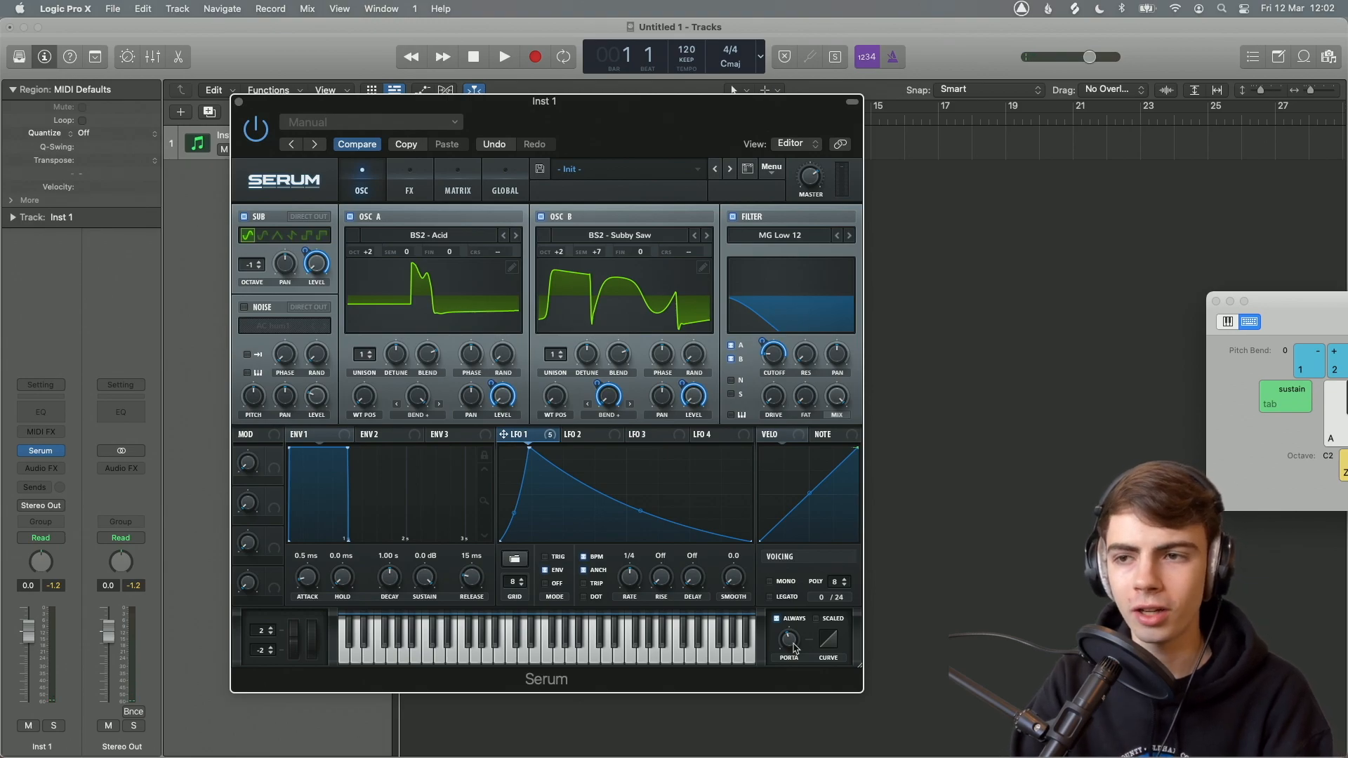
Add a Channel EQ to the instrument track and cut the lows up to about 200 Hz
{"action": "left_click", "coordinate": [41, 412]}
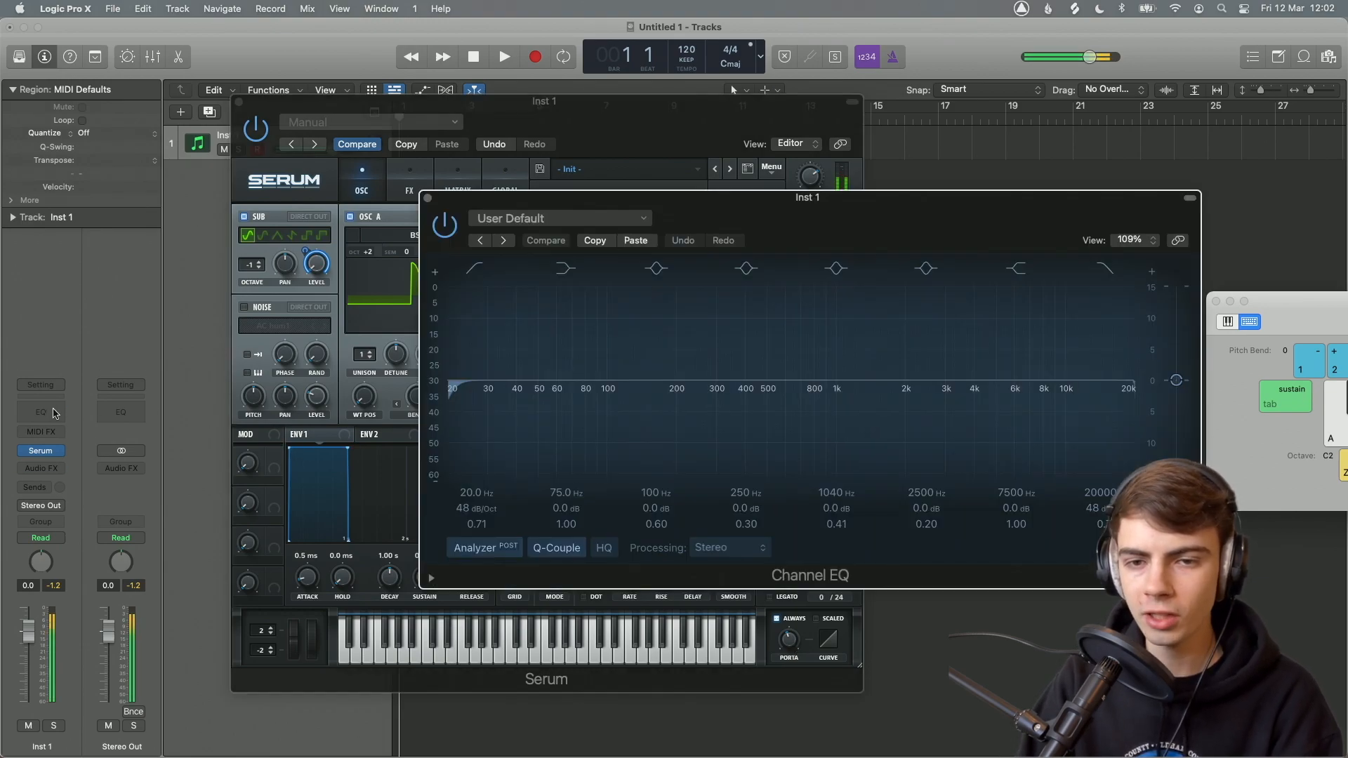
{"action": "left_click_drag", "start_coordinate": [444, 421], "coordinate": [681, 423]}
{"action": "left_click", "coordinate": [428, 198]}
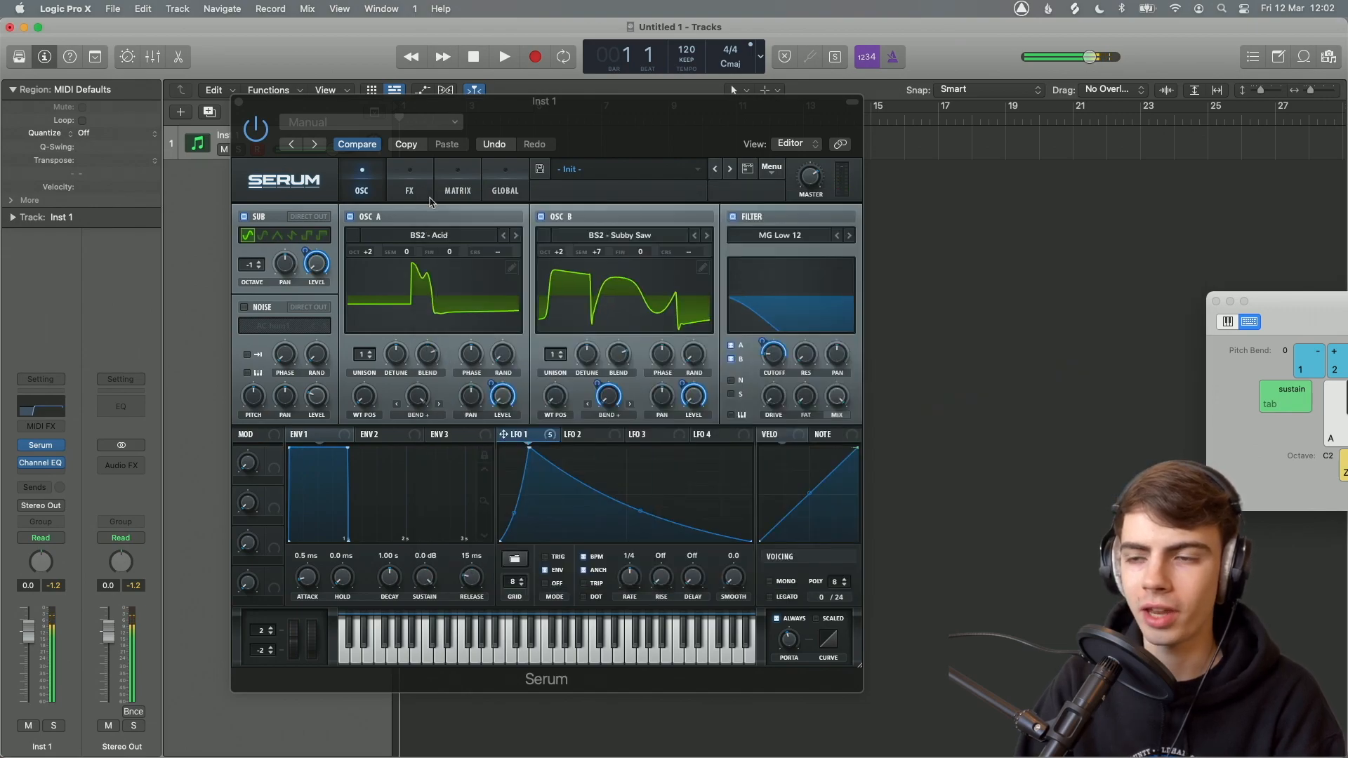